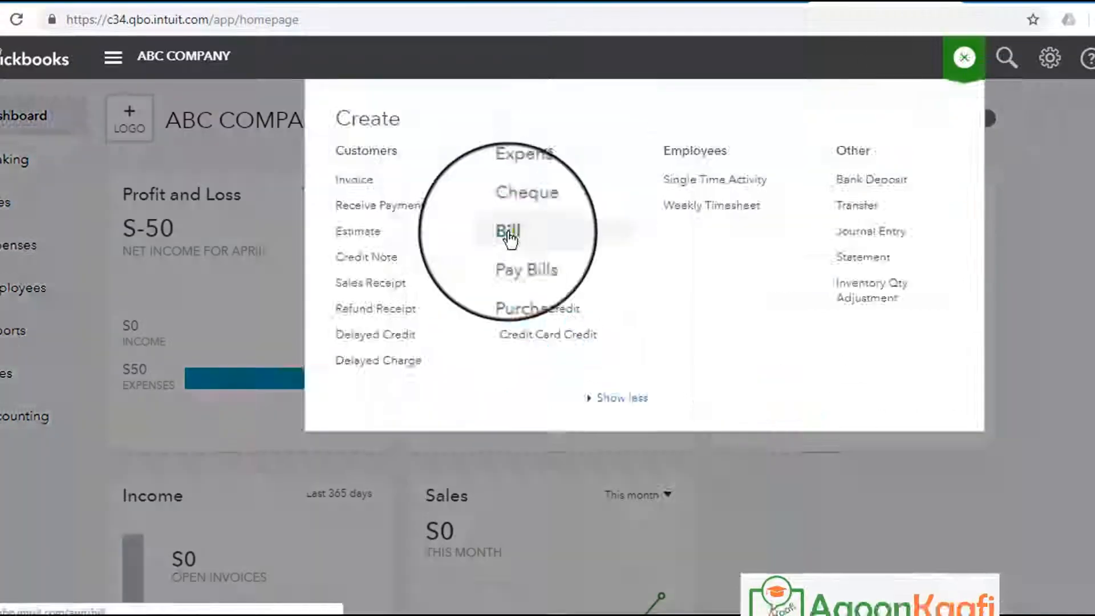
Start a bill and add an "Electricity expenses" account on its first line with detail type Office/General Administrative Expenses.
{"action": "left_click", "coordinate": [508, 232]}
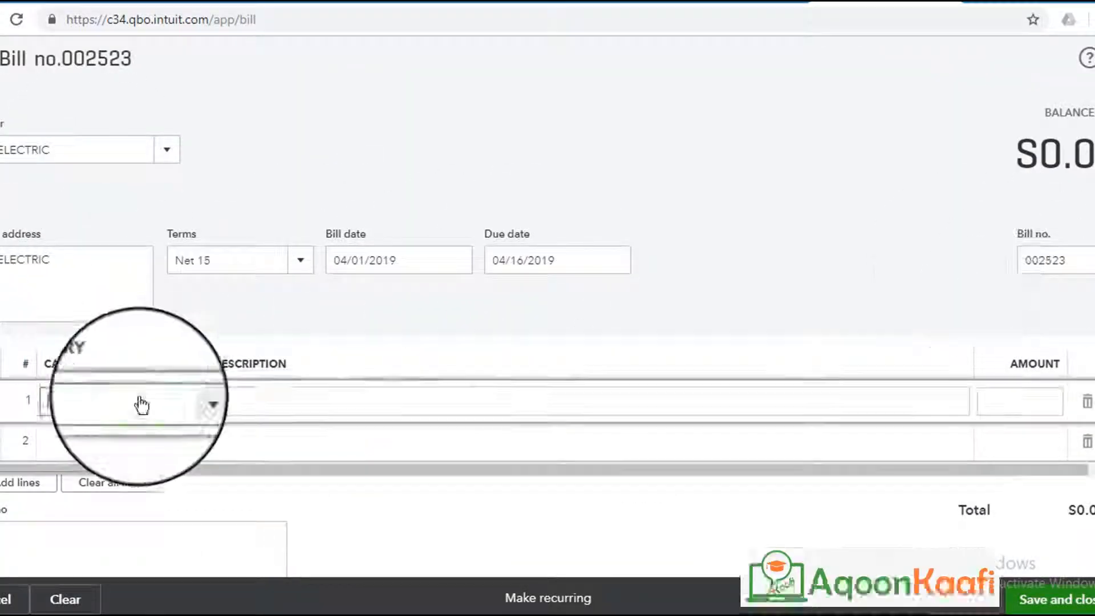
{"action": "left_click", "coordinate": [93, 396]}
{"action": "type", "text": "Electricity expenses"}
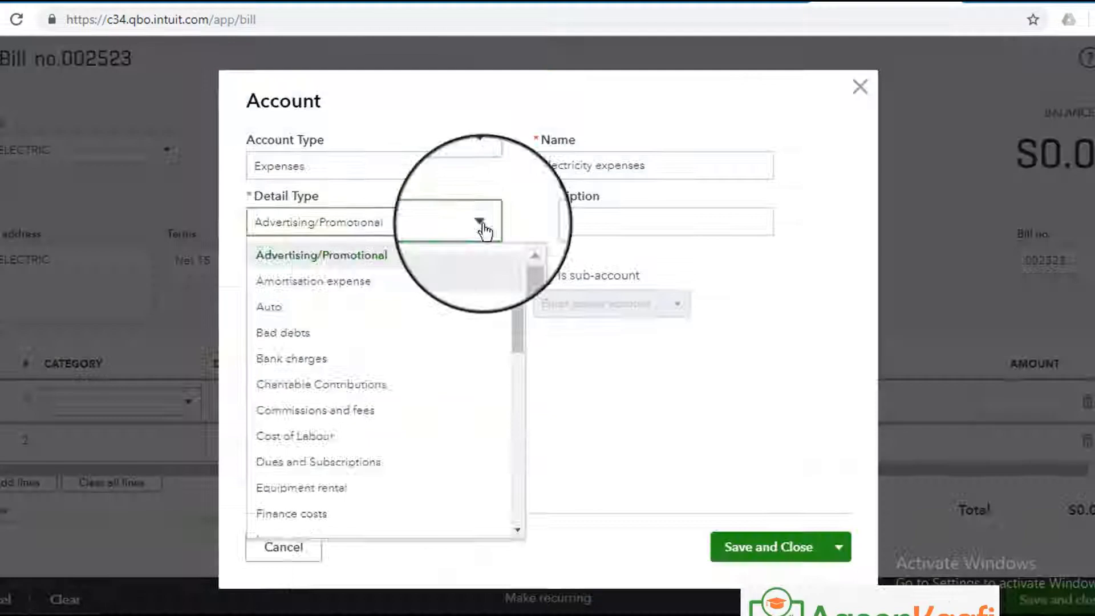
{"action": "scroll", "coordinate": [521, 435], "scroll_direction": "down", "scroll_amount": 5}
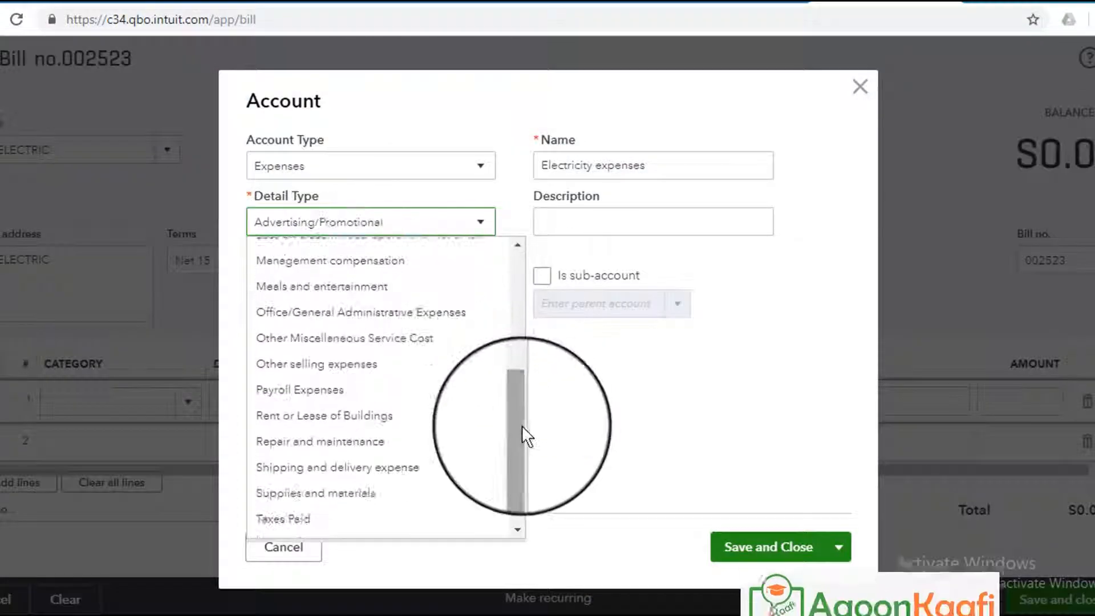
{"action": "left_click", "coordinate": [403, 312]}
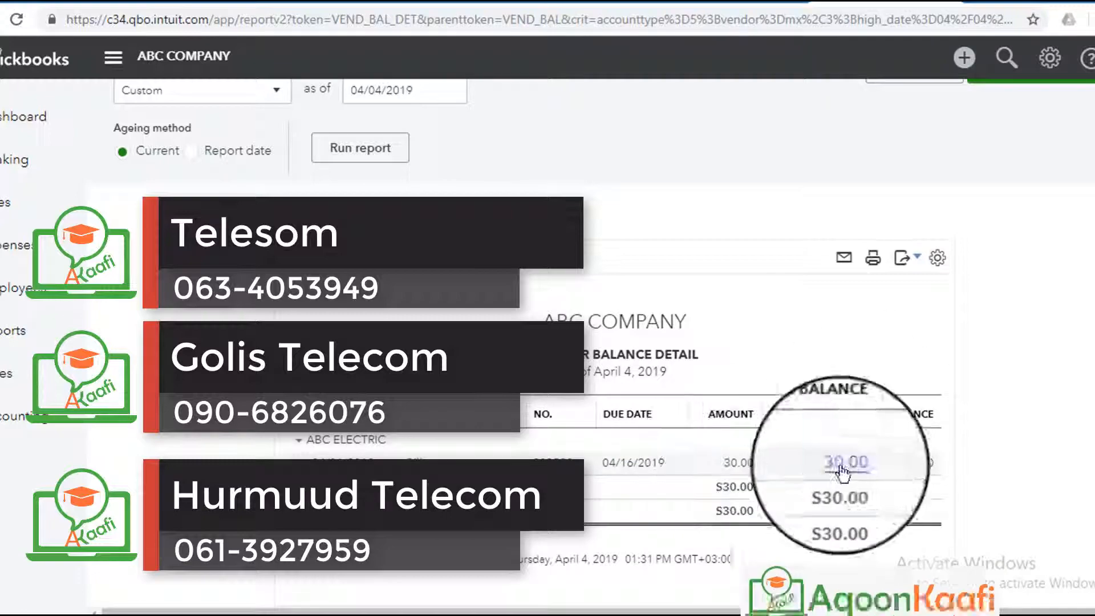
Open the ABC ELECTRIC bill from its balance in the supplier balance detail report.
{"action": "left_click", "coordinate": [845, 462]}
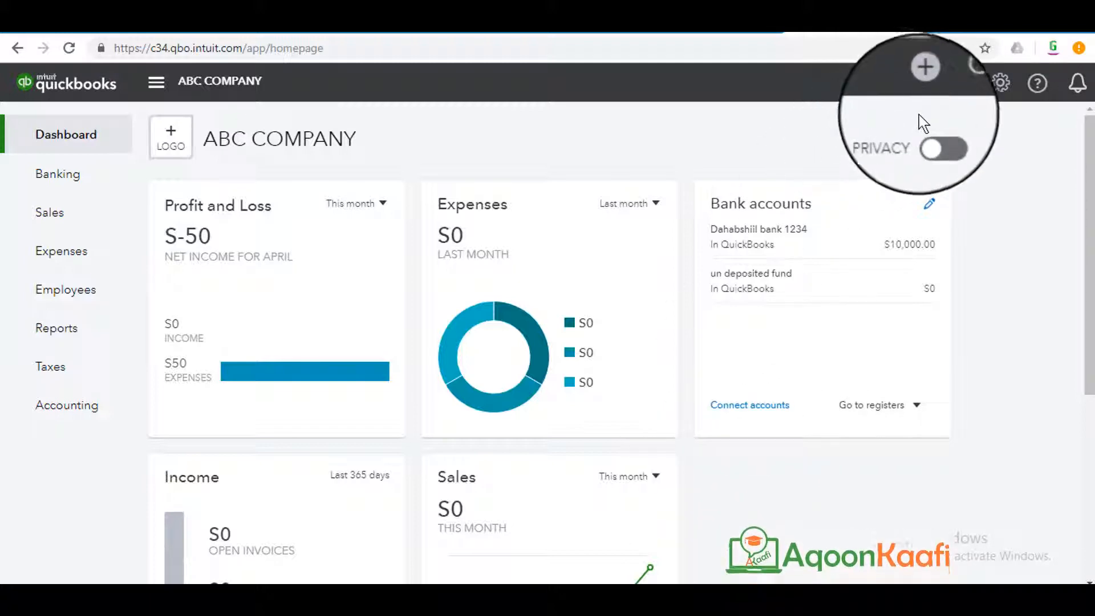
Create a new bill and add ABC ELECTRIC as a new supplier on it.
{"action": "left_click", "coordinate": [923, 82]}
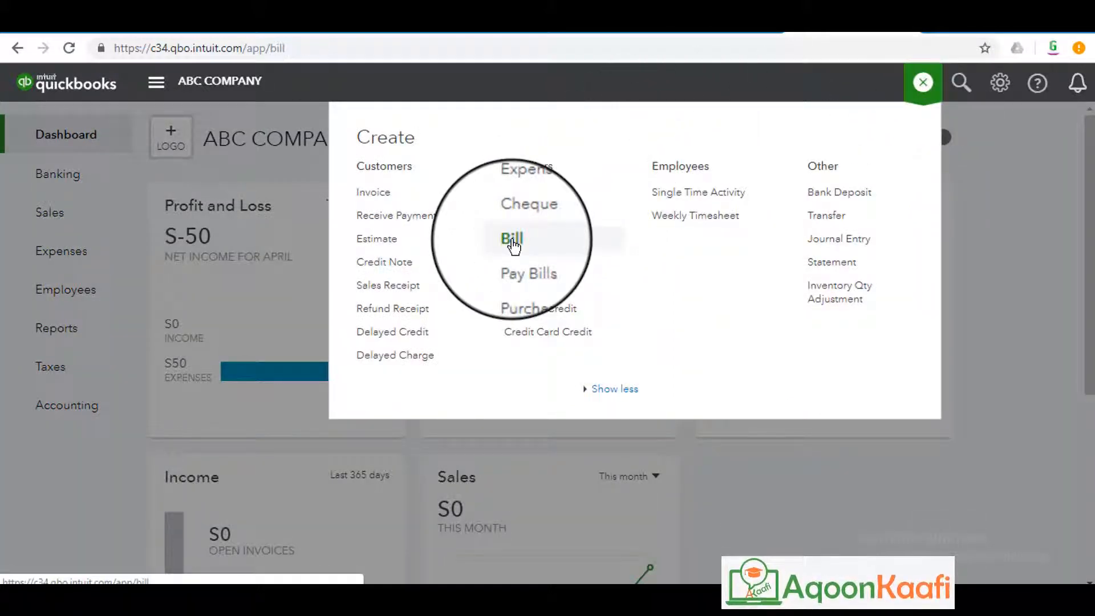
{"action": "left_click", "coordinate": [513, 239]}
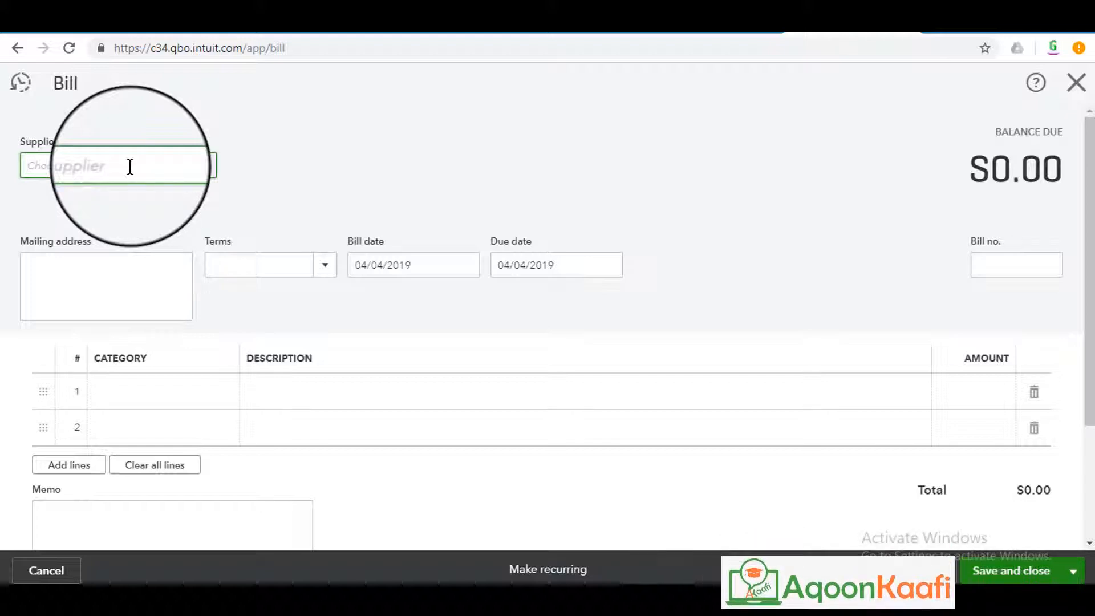
{"action": "key", "text": "BackSpace"}
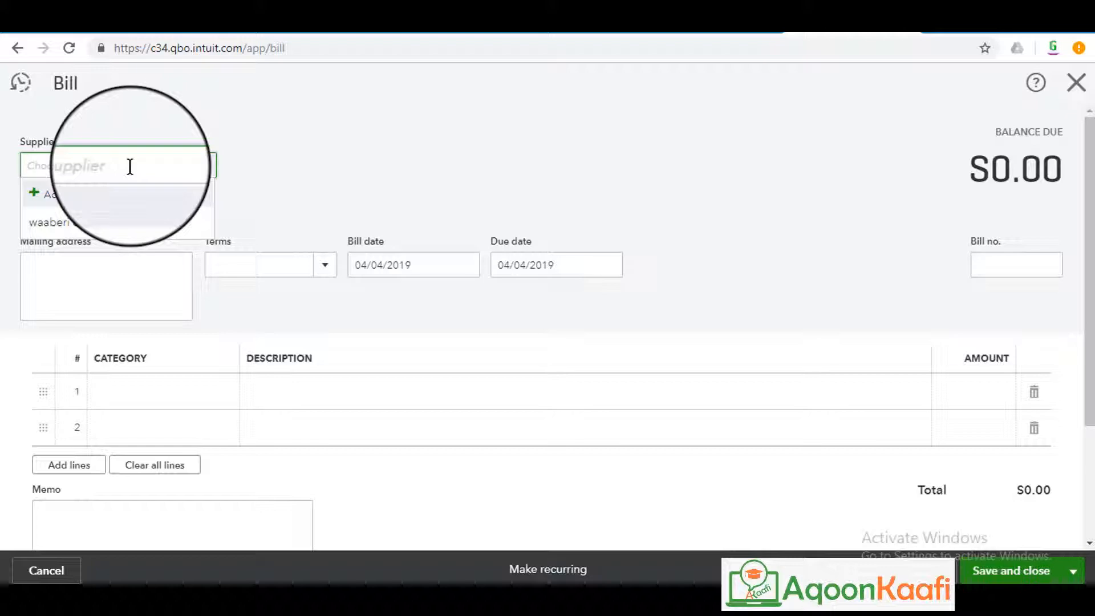
{"action": "type", "text": "ac"}
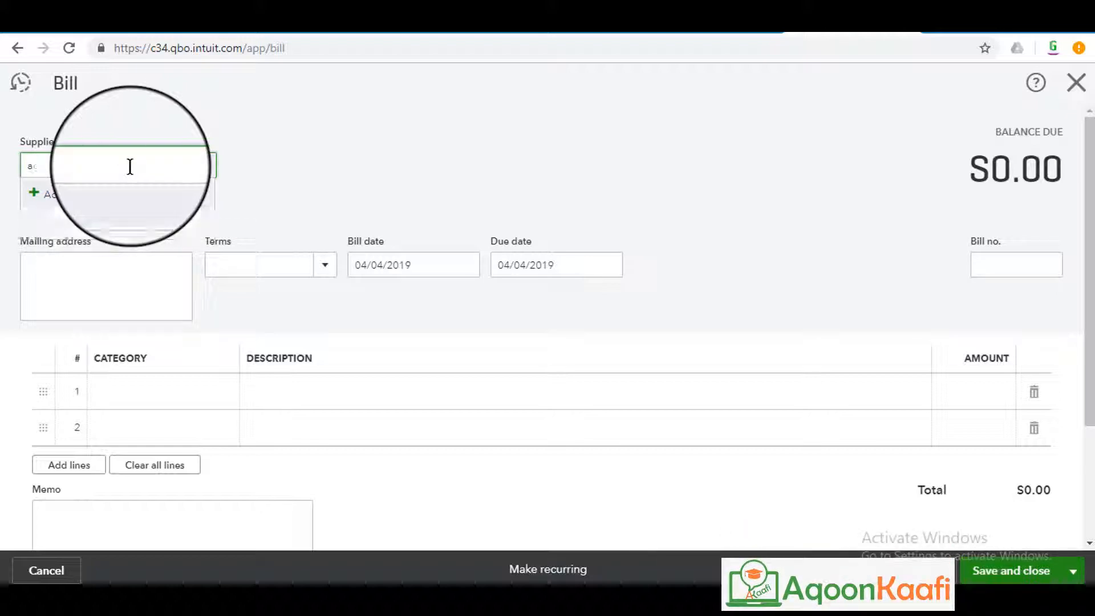
{"action": "type", "text": "ABC"}
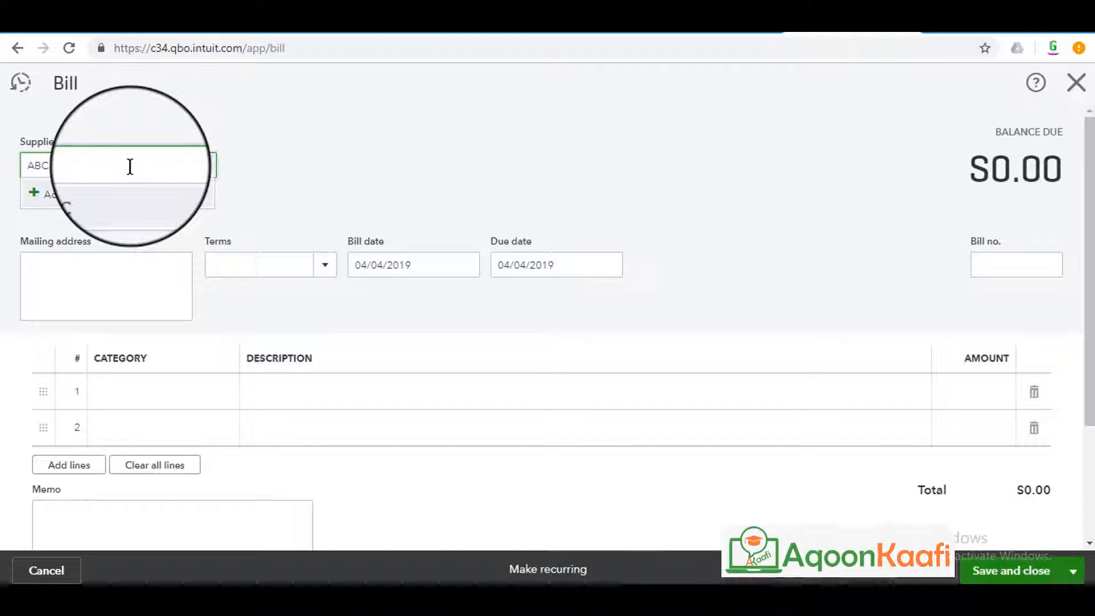
{"action": "type", "text": " ELECTRIC"}
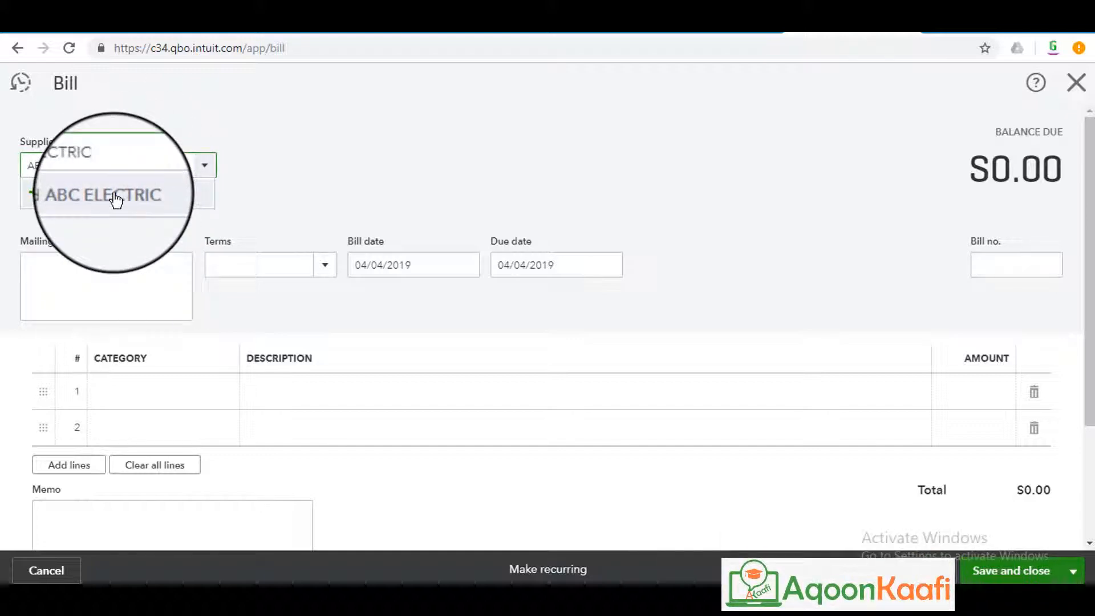
{"action": "left_click", "coordinate": [116, 200]}
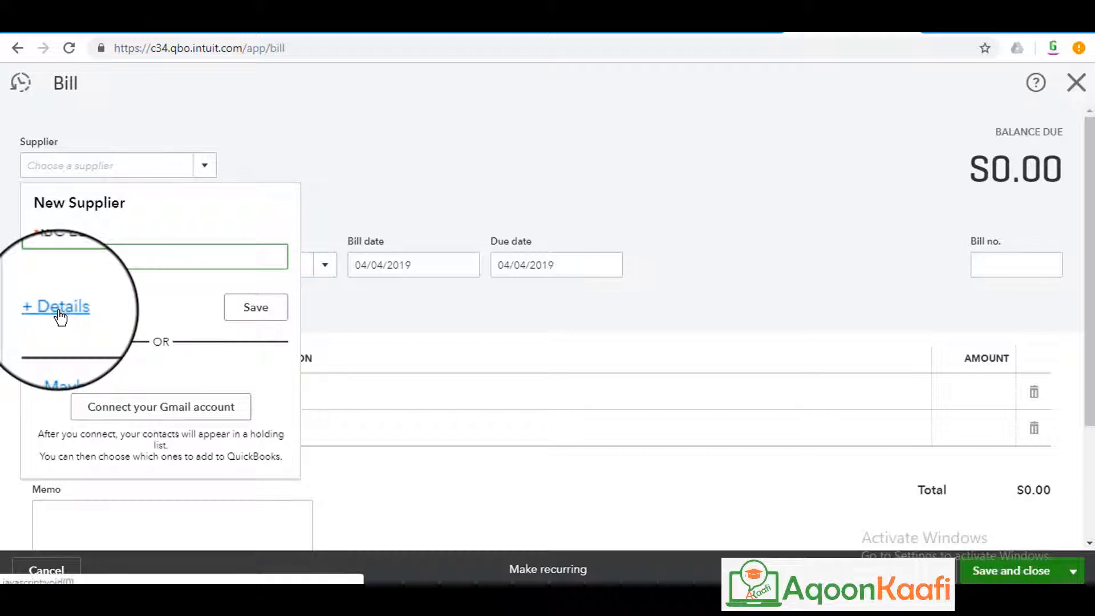
{"action": "left_click", "coordinate": [248, 311]}
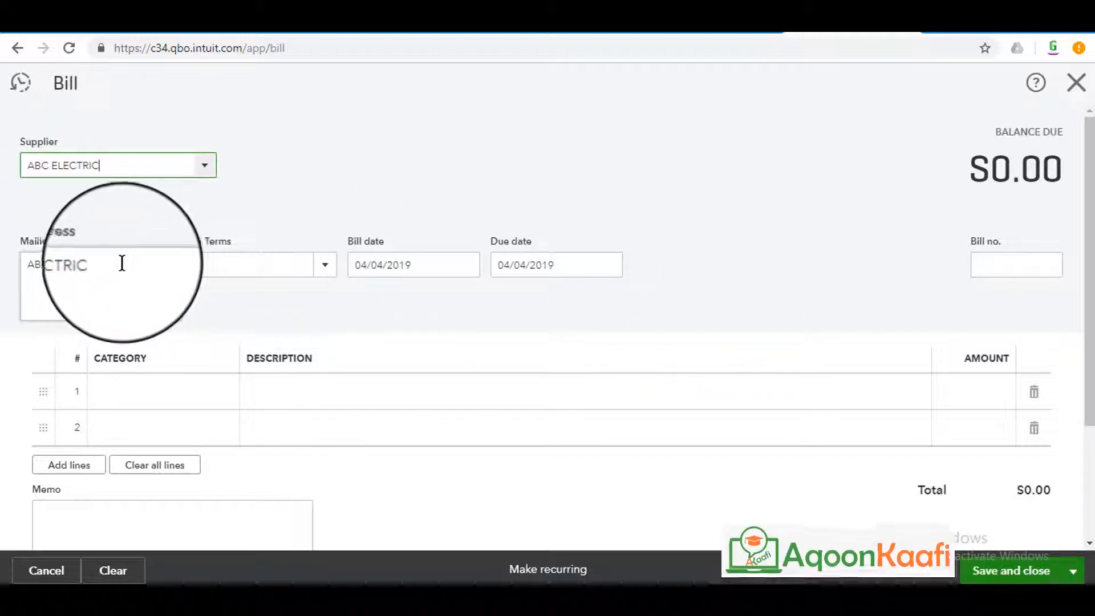
Set the bill's payment terms to Net 15 and its bill date to 04/01/2019.
{"action": "left_click", "coordinate": [328, 267]}
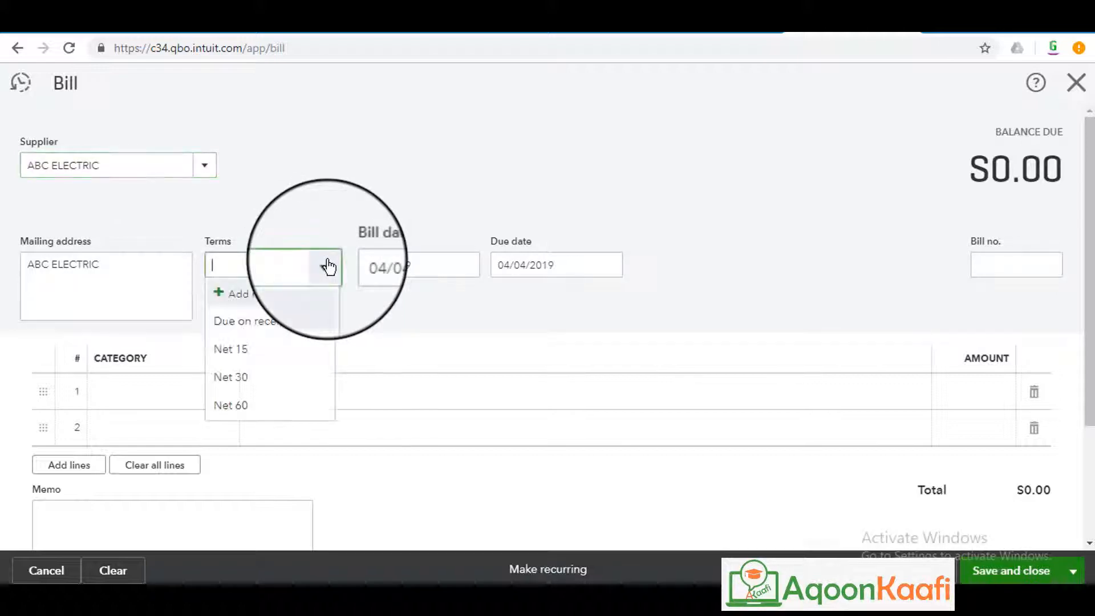
{"action": "left_click", "coordinate": [249, 364]}
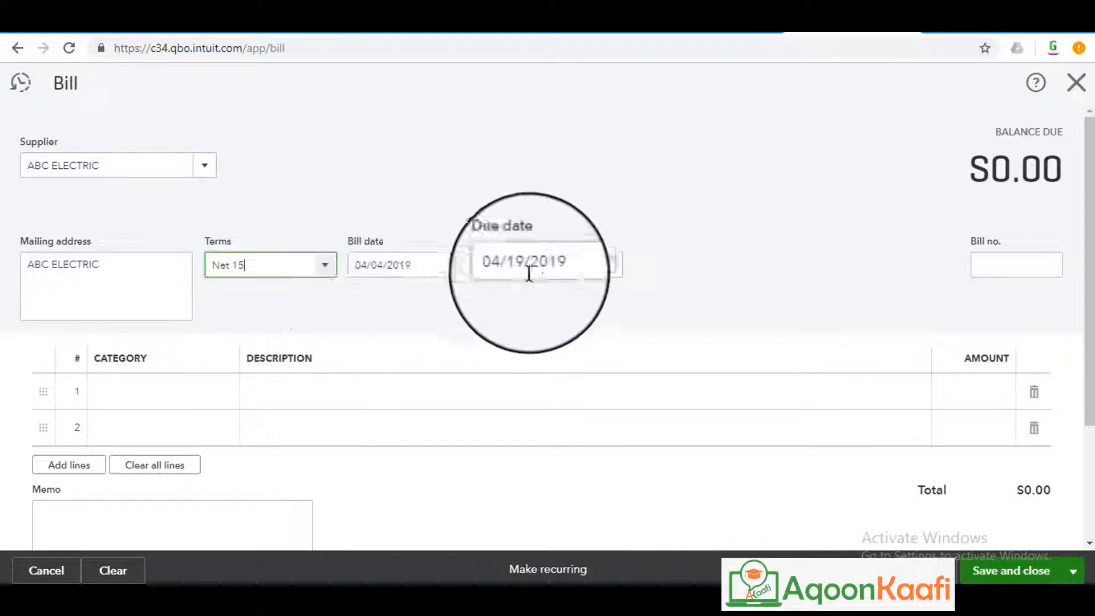
{"action": "left_click", "coordinate": [466, 267]}
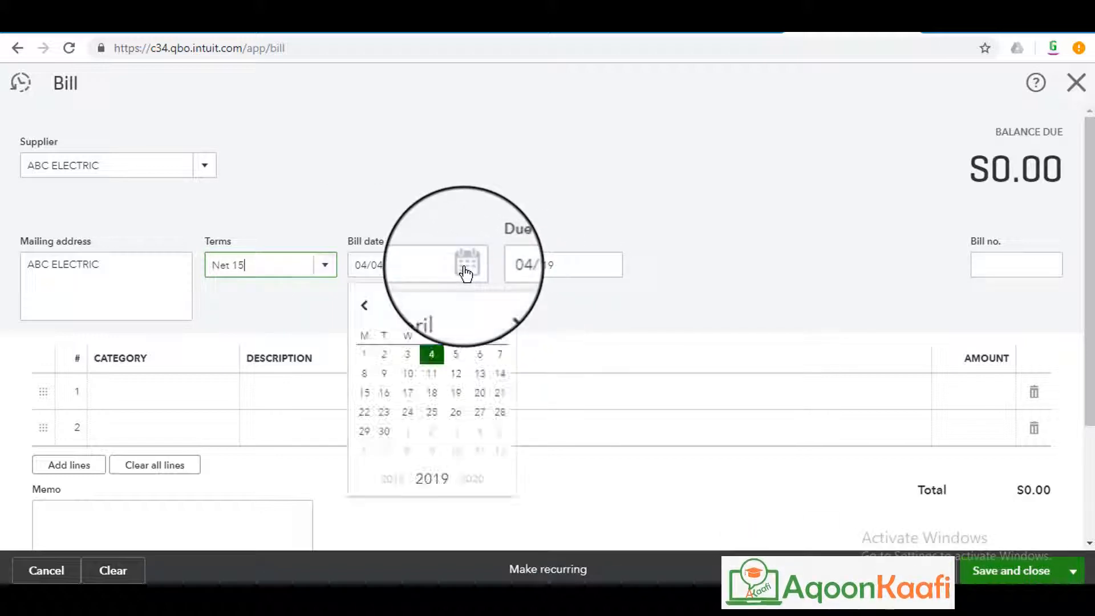
{"action": "left_click", "coordinate": [366, 358]}
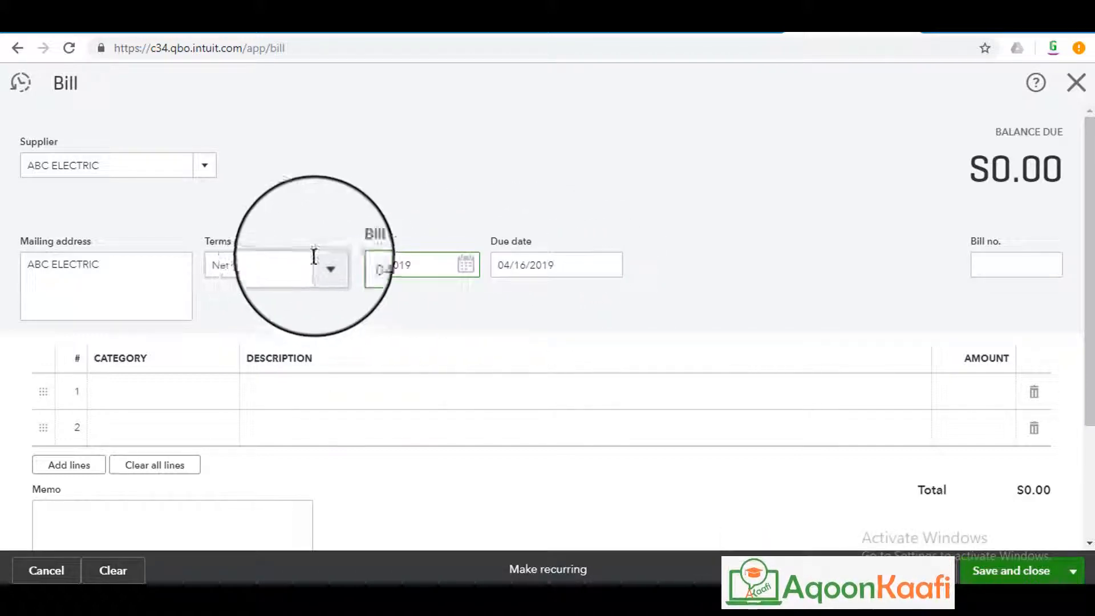
Enter the supplier's bill number on the bill.
{"action": "left_click", "coordinate": [1007, 265]}
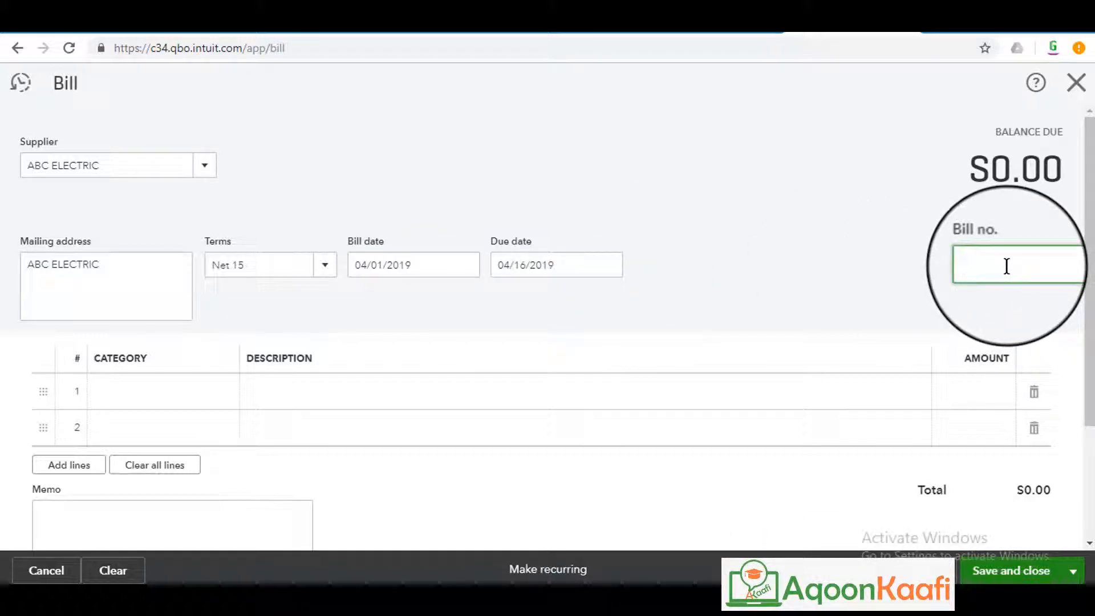
{"action": "type", "text": "002523"}
{"action": "left_click", "coordinate": [971, 290]}
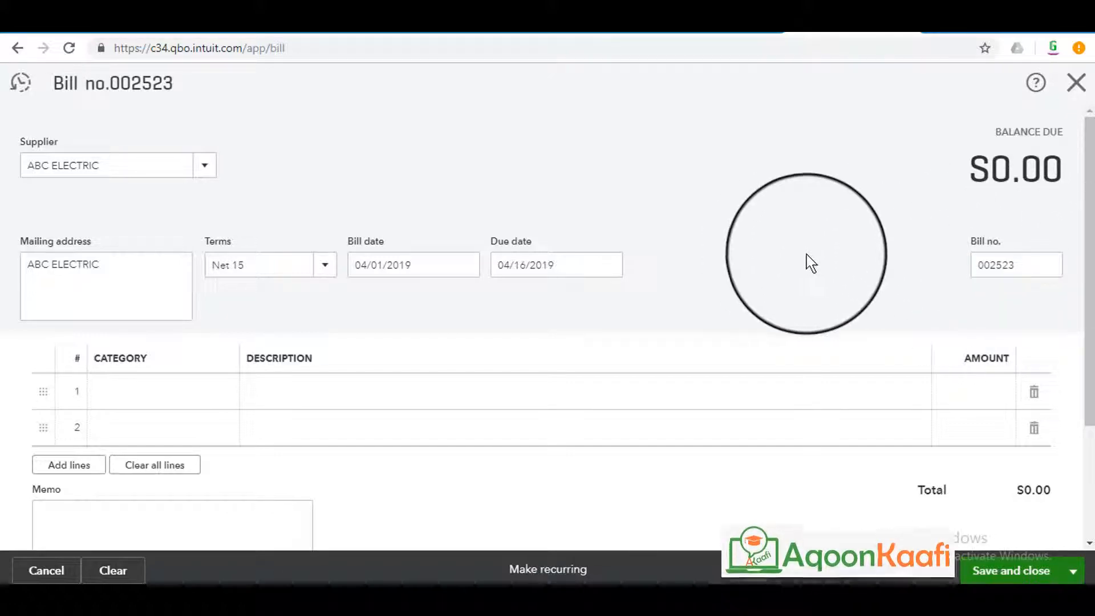
Enter "Electricity expenses" as the category of the bill's first line and start adding it as a new account.
{"action": "left_click", "coordinate": [179, 392]}
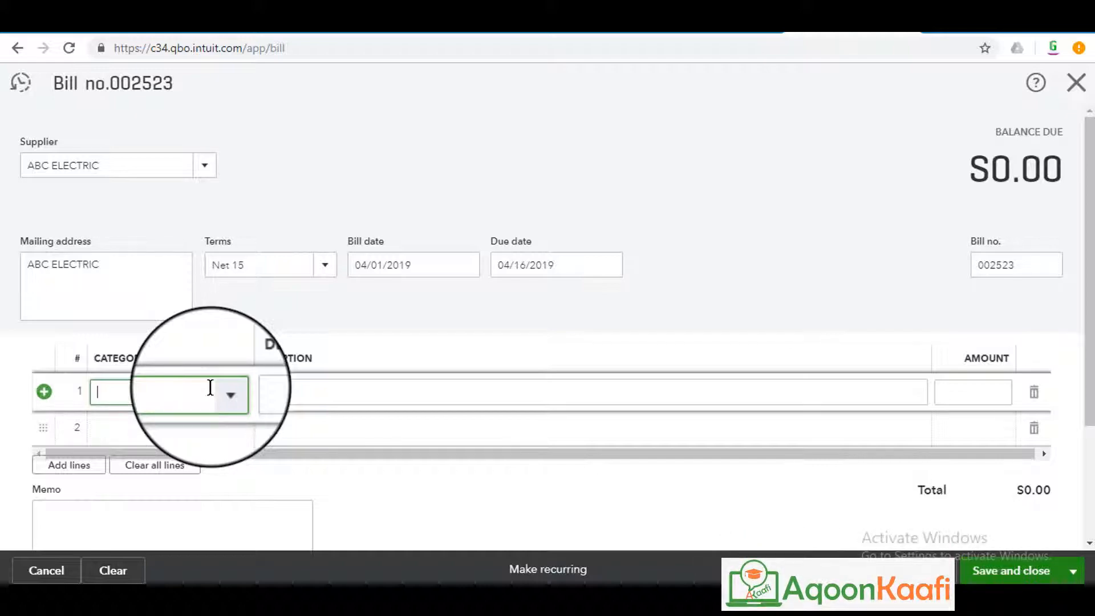
{"action": "left_click", "coordinate": [228, 394]}
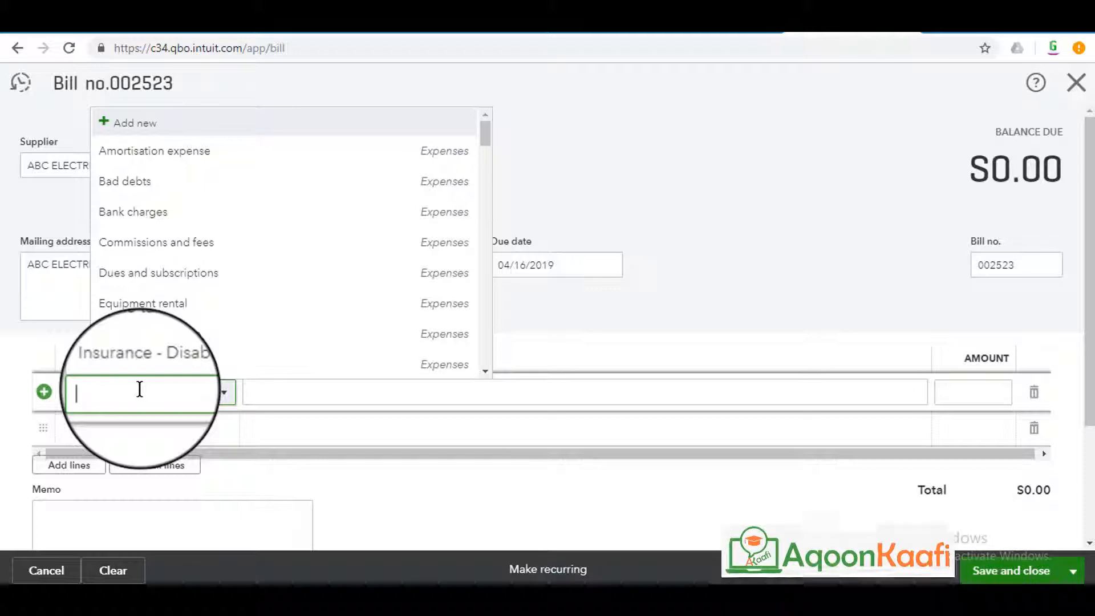
{"action": "type", "text": "L"}
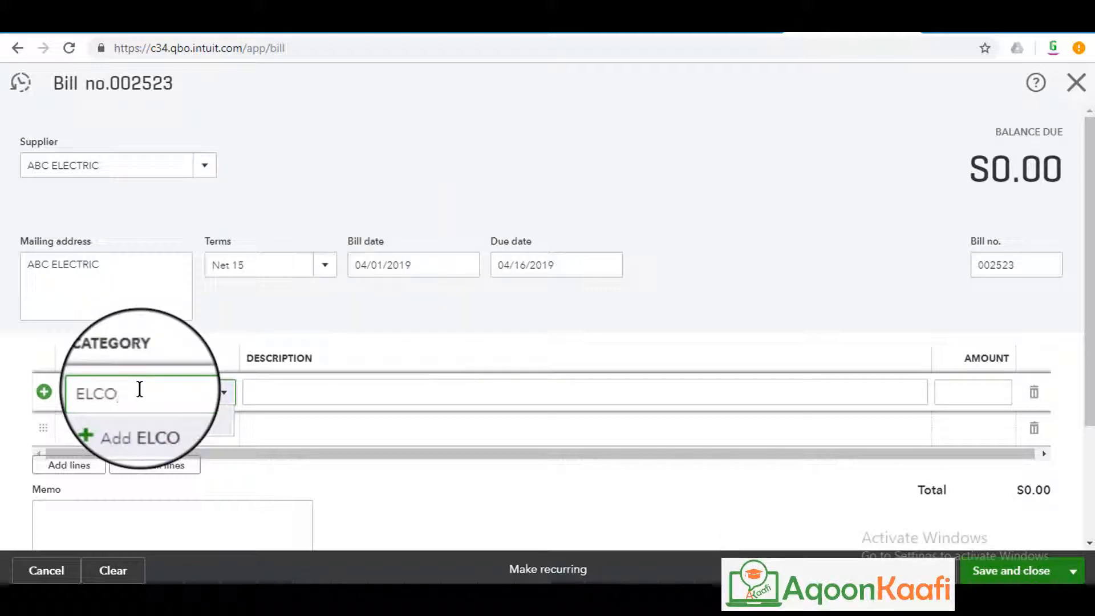
{"action": "type", "text": "E"}
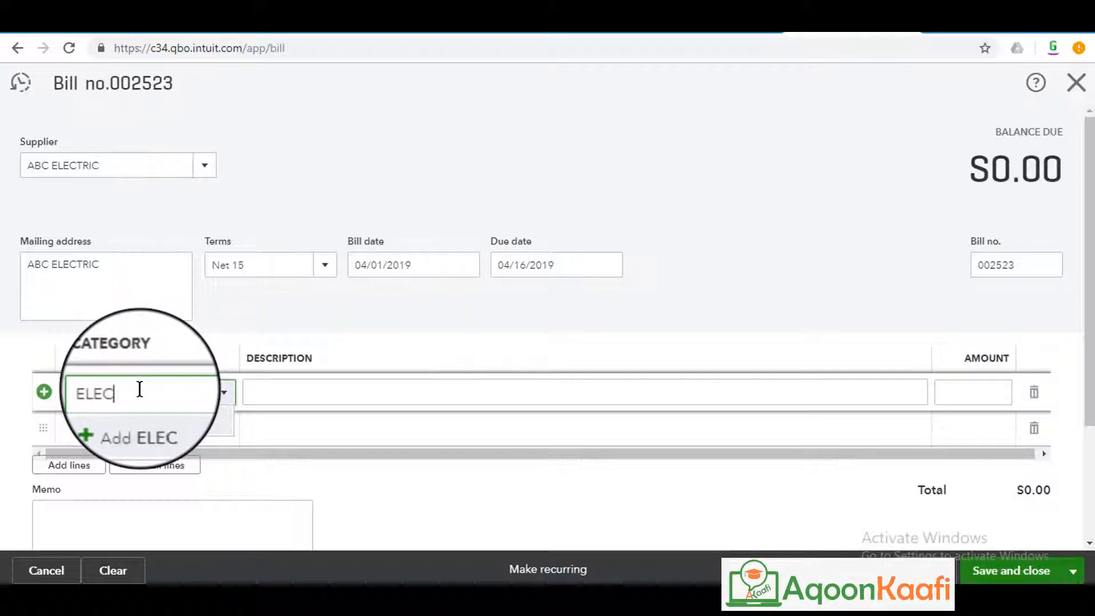
{"action": "key", "text": "BackSpace"}
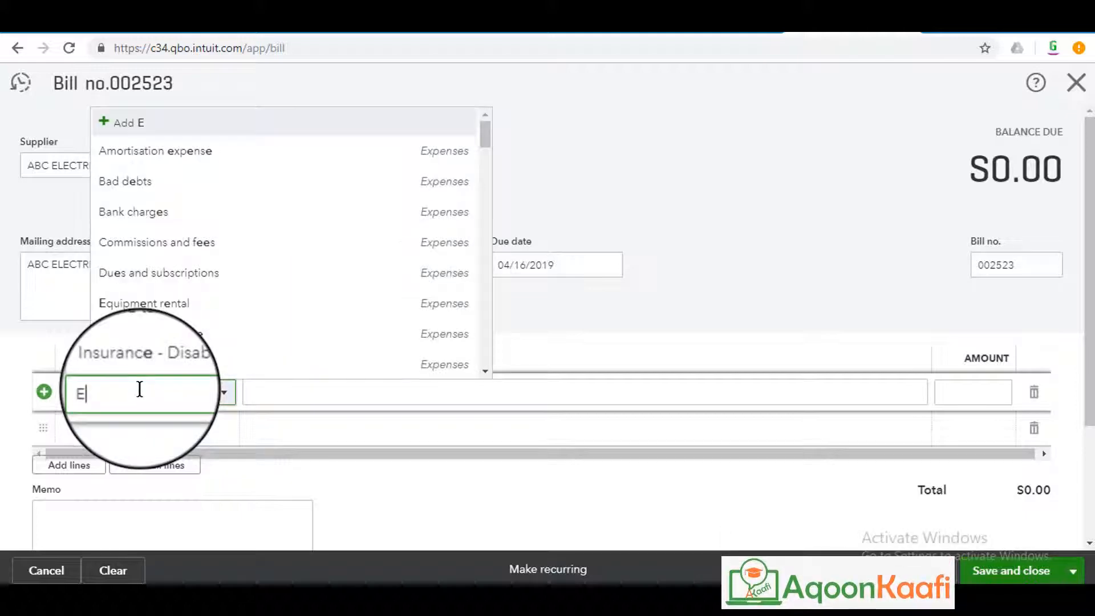
{"action": "type", "text": "lectricity"}
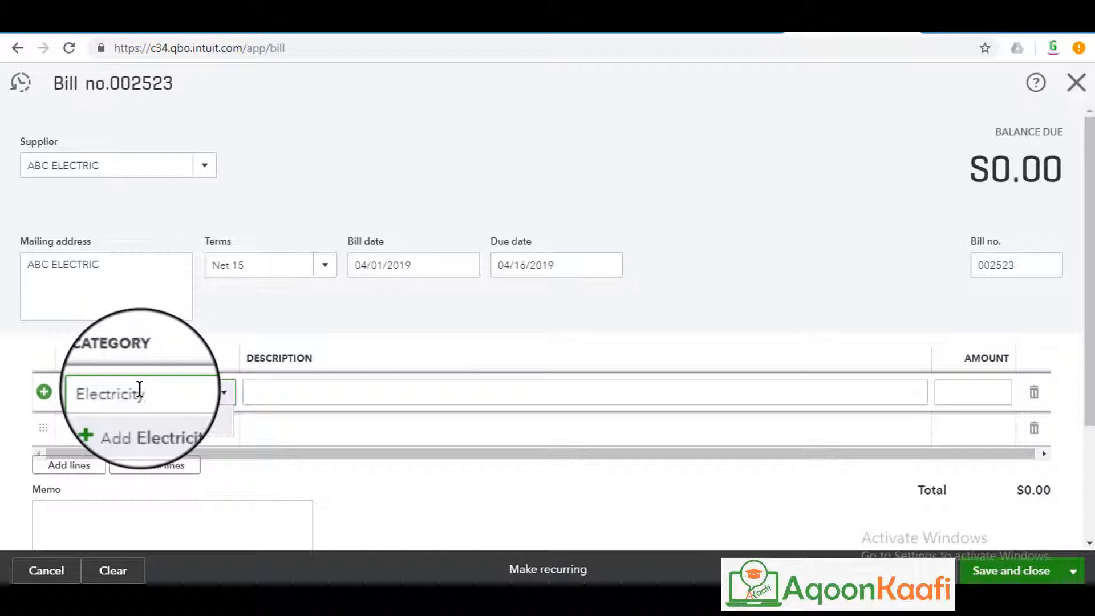
{"action": "type", "text": " exo"}
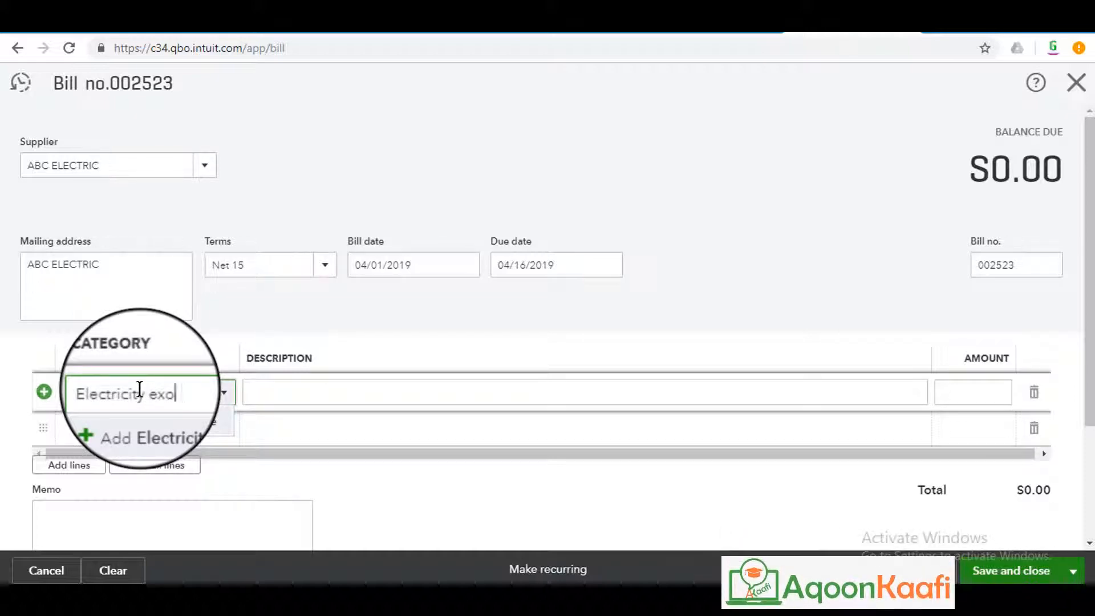
{"action": "key", "text": "BackSpace"}
{"action": "type", "text": "penses"}
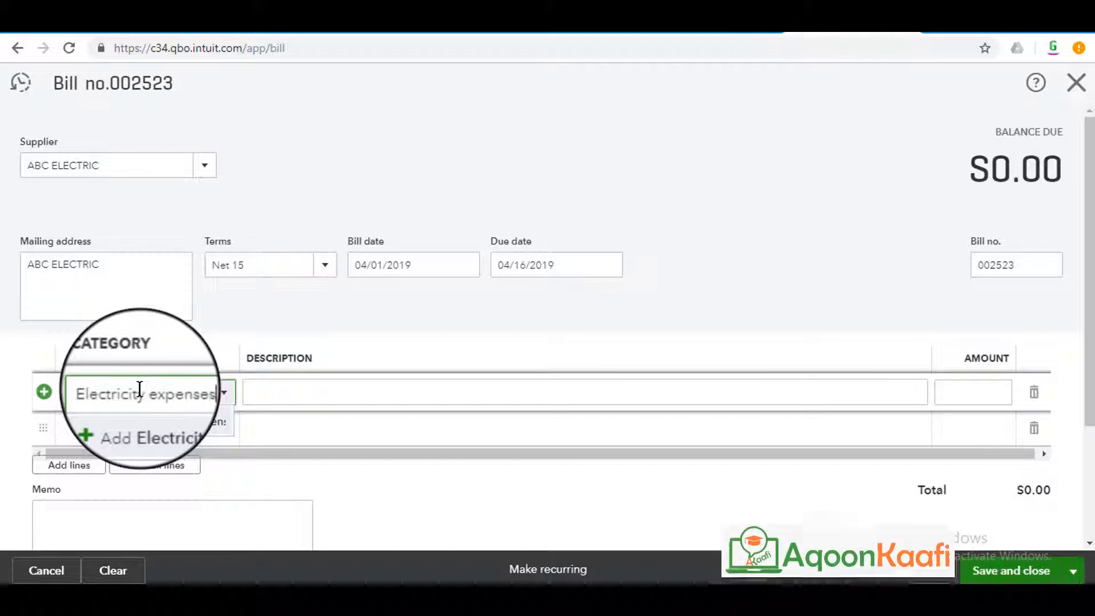
{"action": "left_click", "coordinate": [169, 428]}
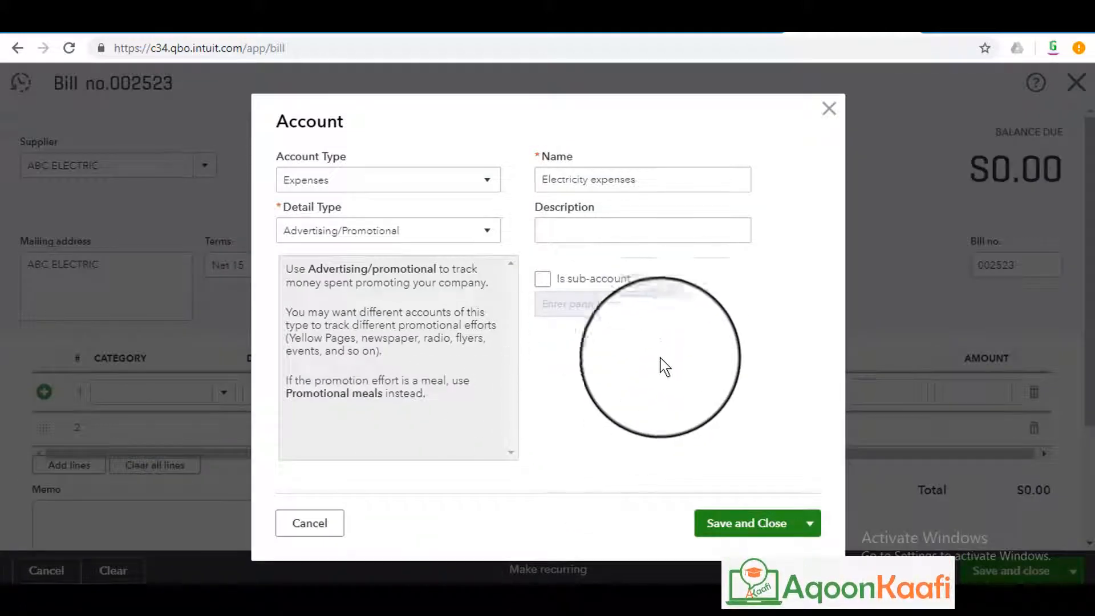
Set the new account's detail type to Office/General Administrative Expenses and save the account.
{"action": "left_click", "coordinate": [486, 230]}
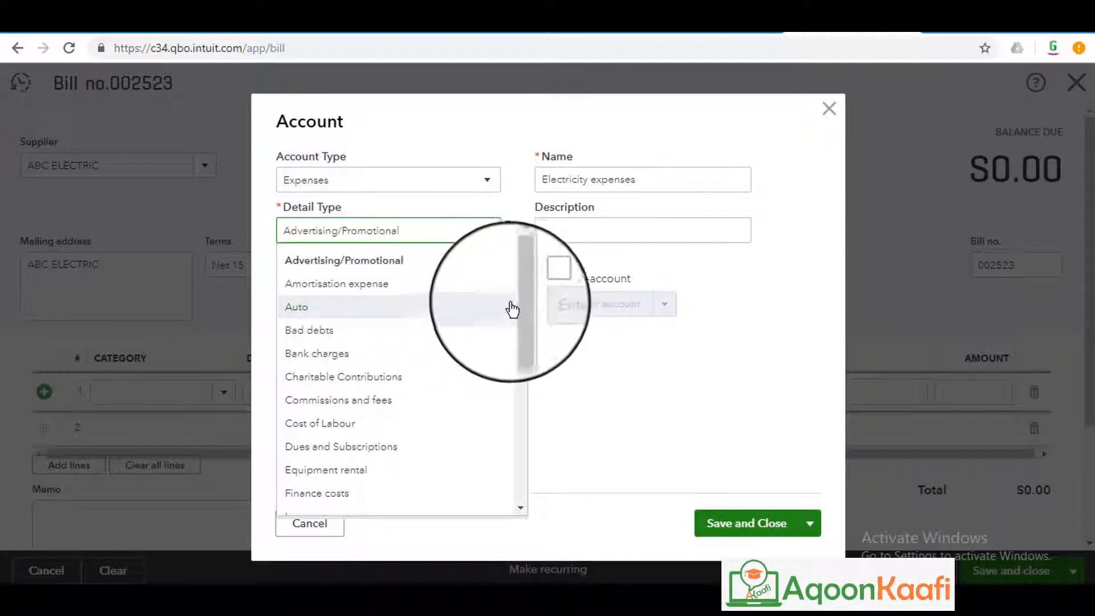
{"action": "left_click_drag", "start_coordinate": [519, 289], "coordinate": [519, 348]}
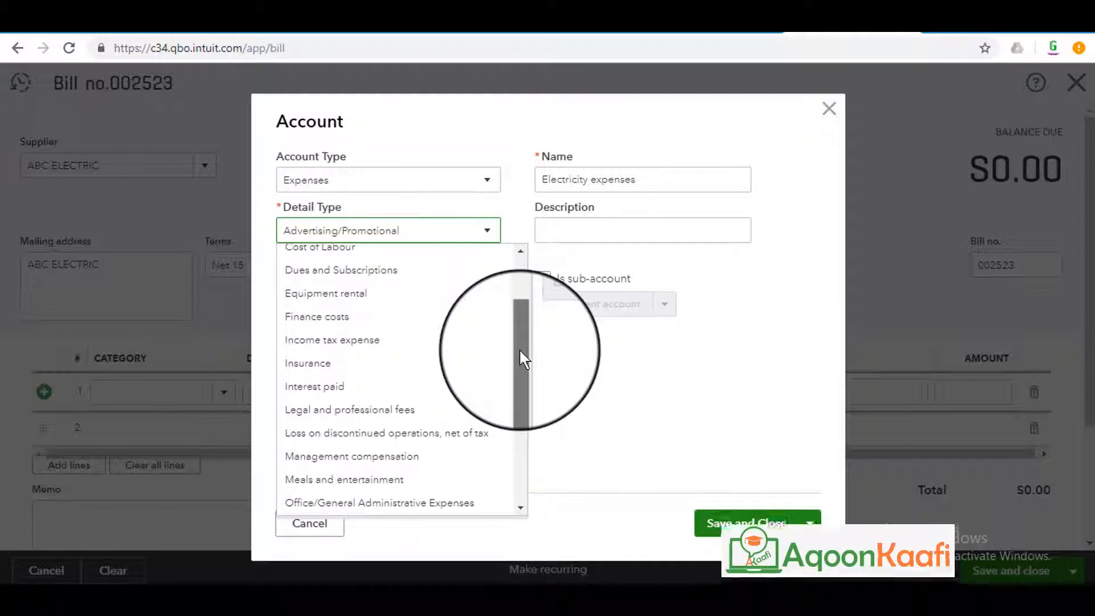
{"action": "left_click_drag", "start_coordinate": [519, 348], "coordinate": [526, 413]}
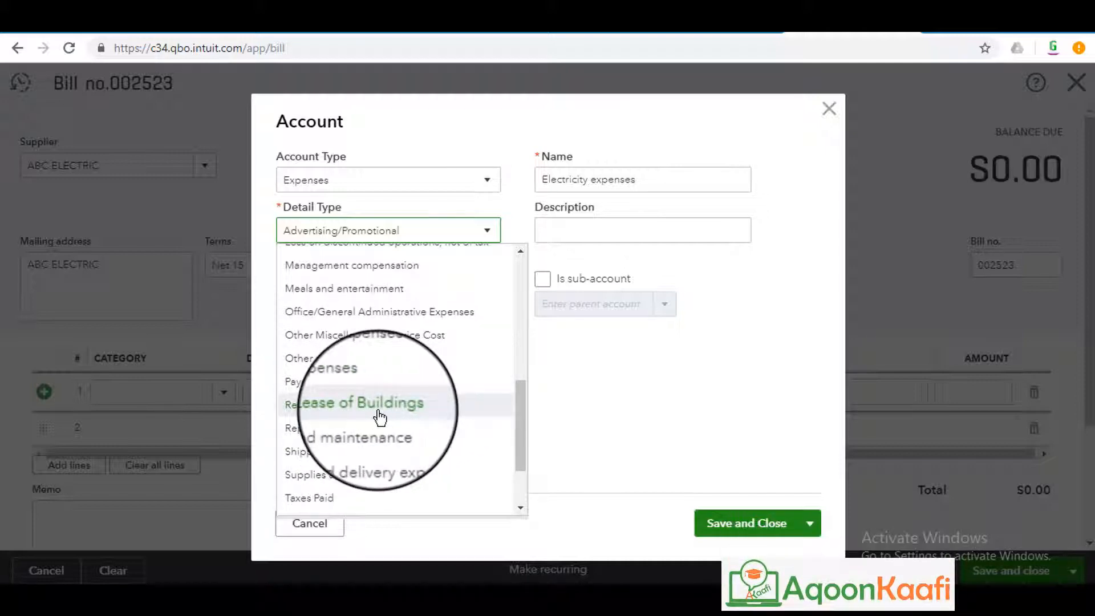
{"action": "left_click", "coordinate": [410, 313]}
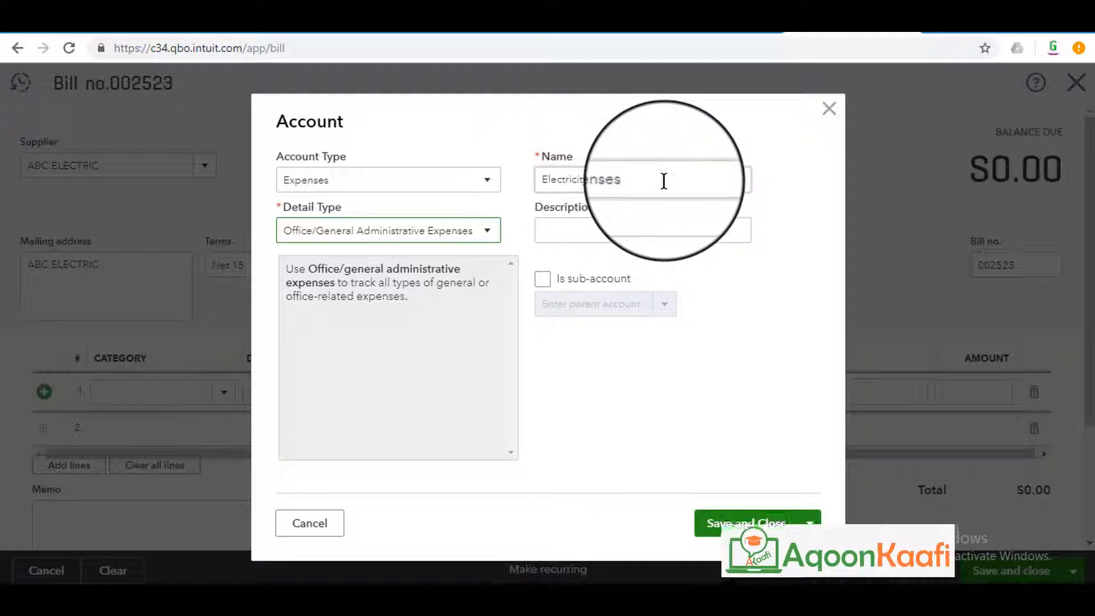
{"action": "left_click", "coordinate": [708, 536]}
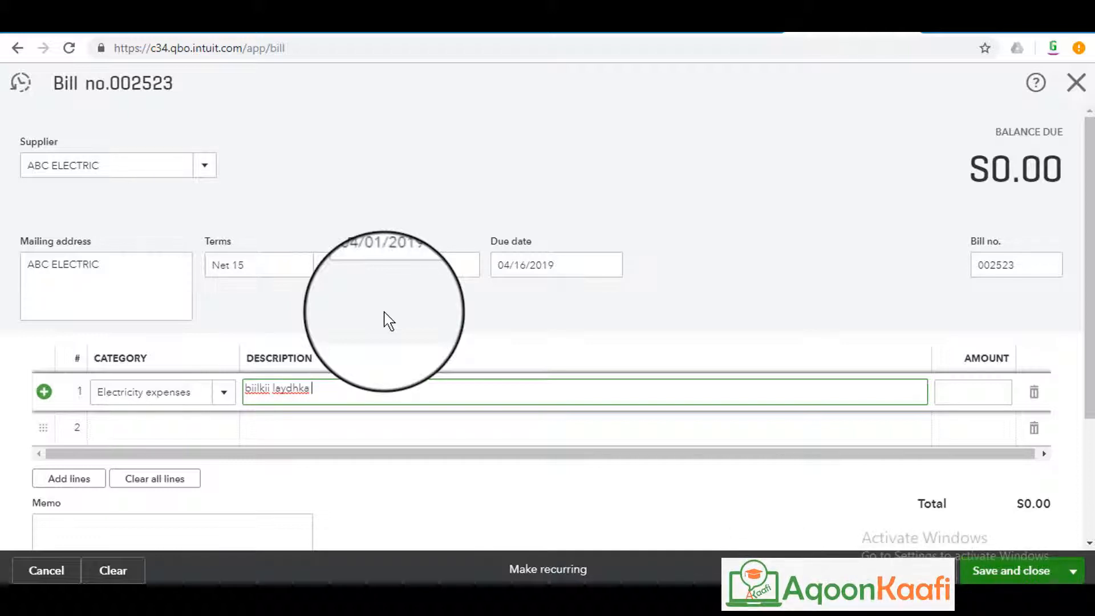
Describe the first bill line as "biilkii laydhka xafiiska" and enter an amount of 30.00.
{"action": "type", "text": "fil"}
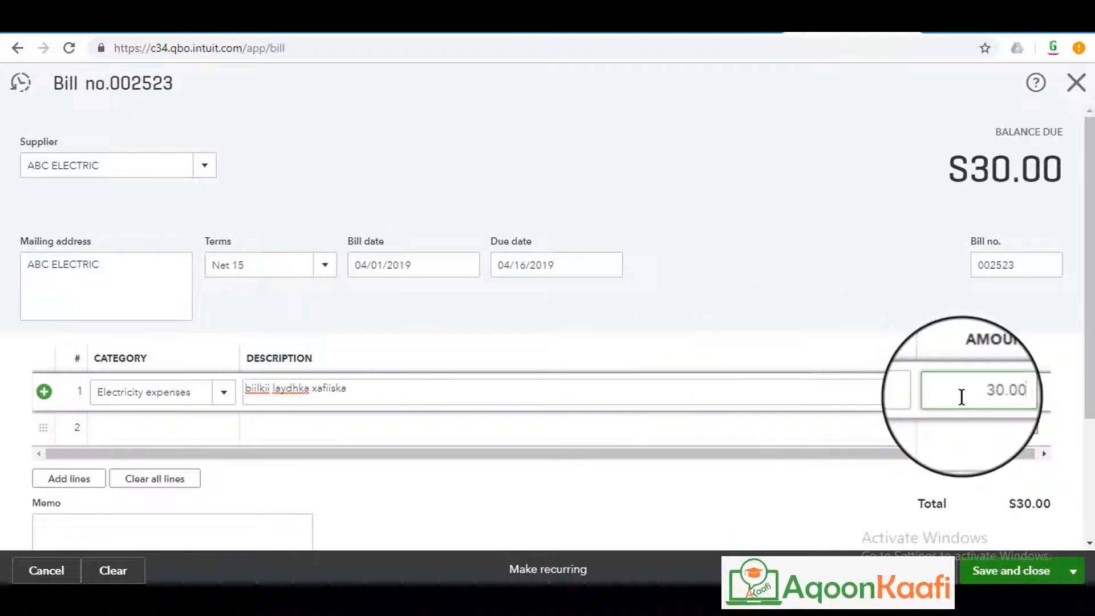
{"action": "left_click", "coordinate": [800, 484]}
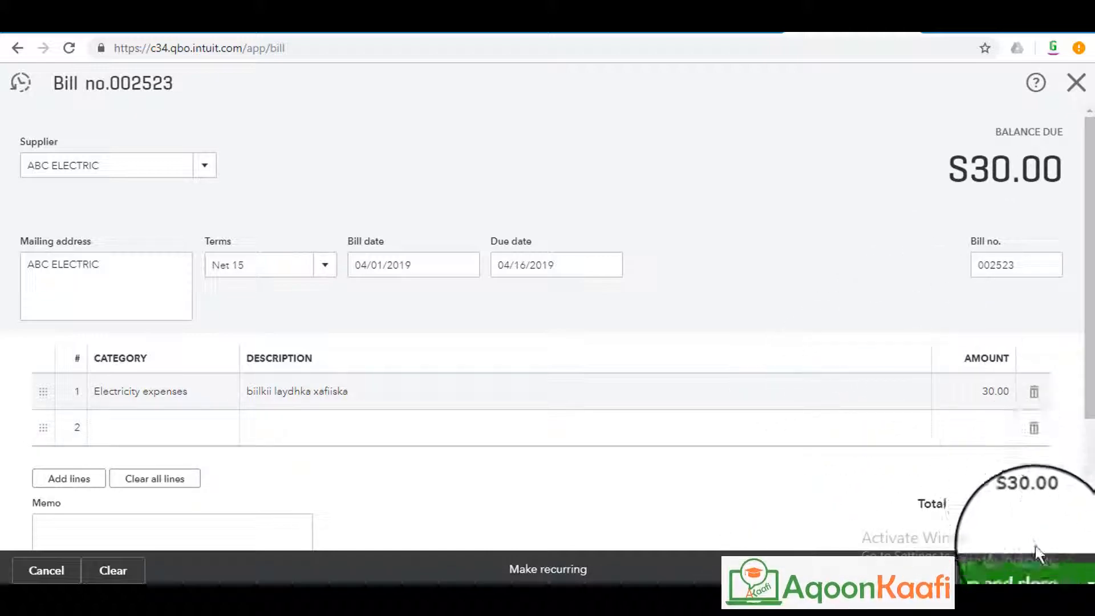
Save the $30.00 ABC ELECTRIC bill and close its form.
{"action": "left_click", "coordinate": [1076, 571]}
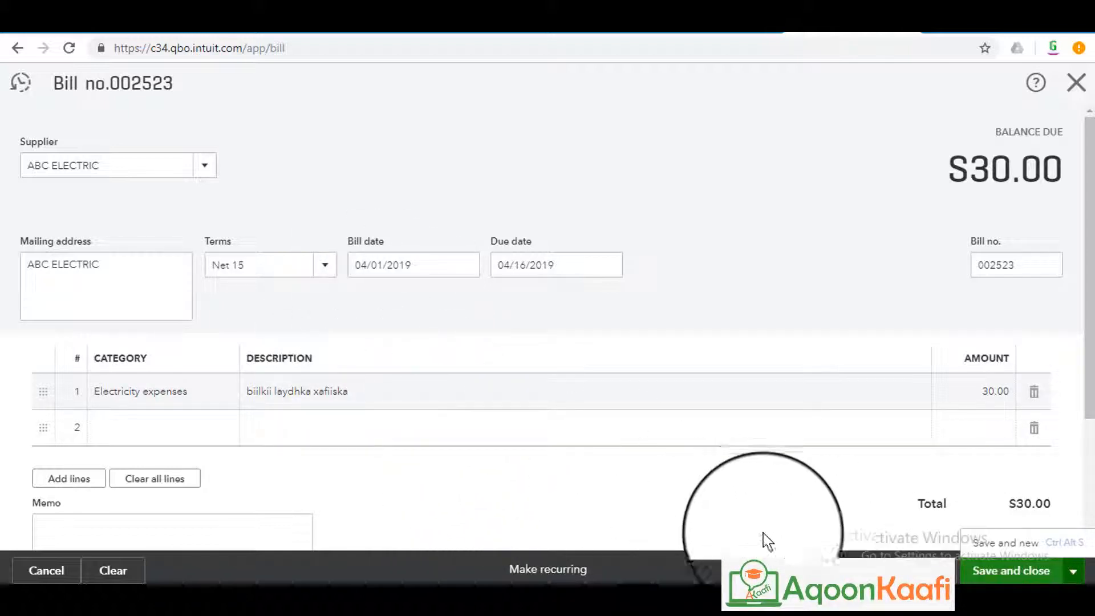
{"action": "left_click", "coordinate": [1016, 580]}
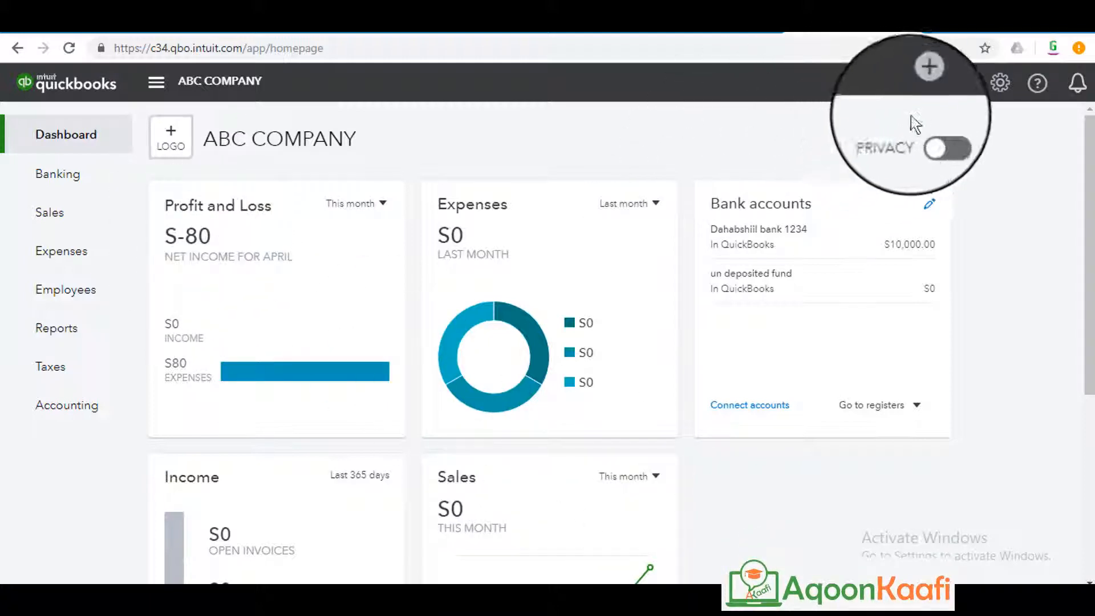
{"action": "left_click", "coordinate": [922, 90]}
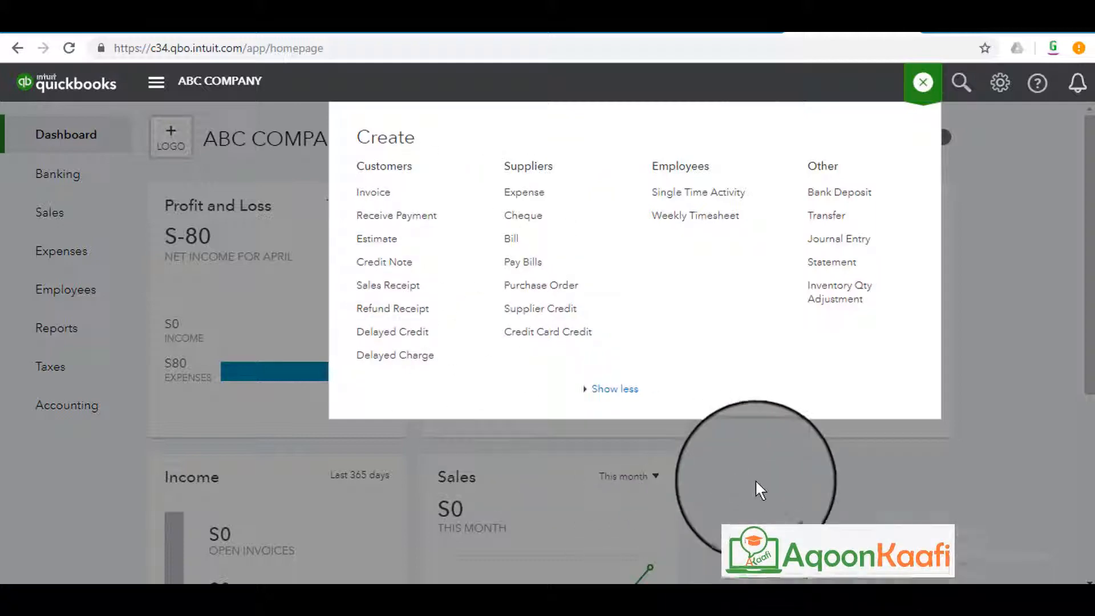
{"action": "left_click", "coordinate": [757, 482]}
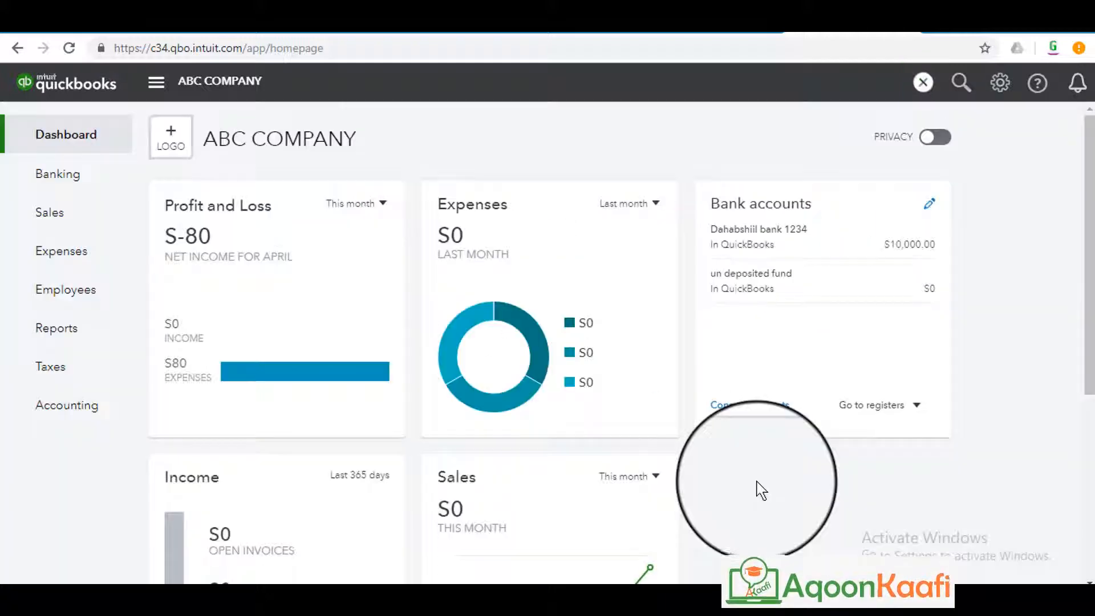
Search the reports for "sup" and open the Supplier Balance Summary report.
{"action": "left_click", "coordinate": [67, 331]}
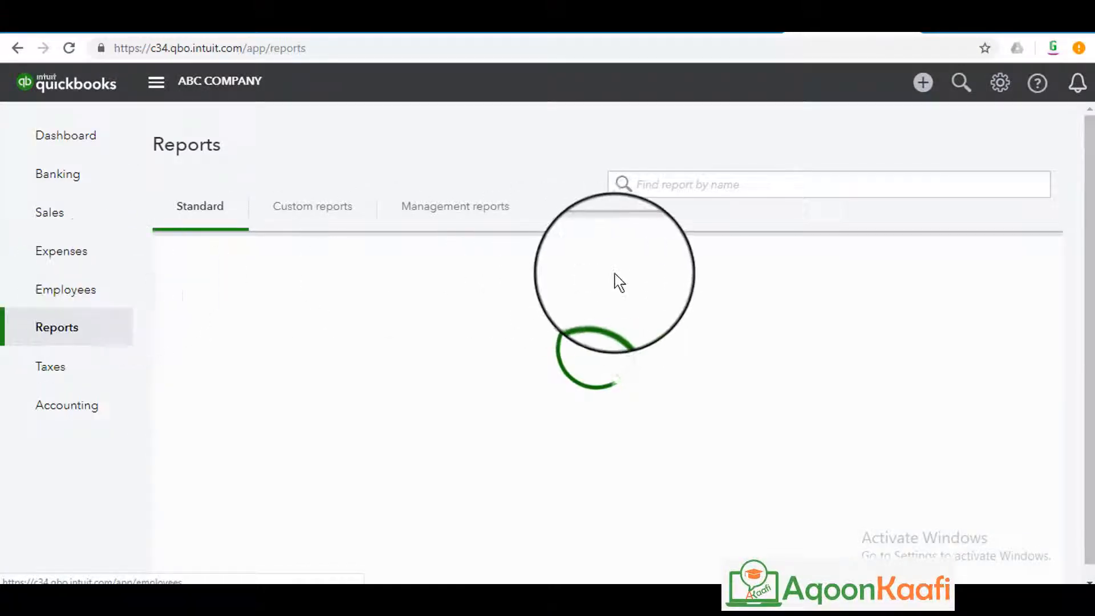
{"action": "left_click", "coordinate": [734, 189]}
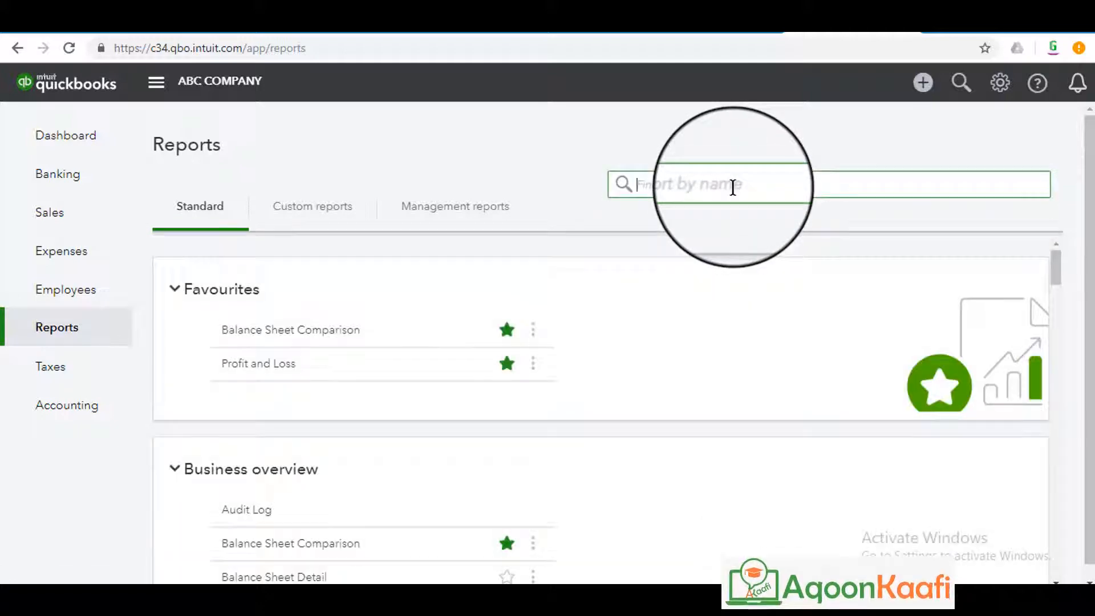
{"action": "type", "text": "su"}
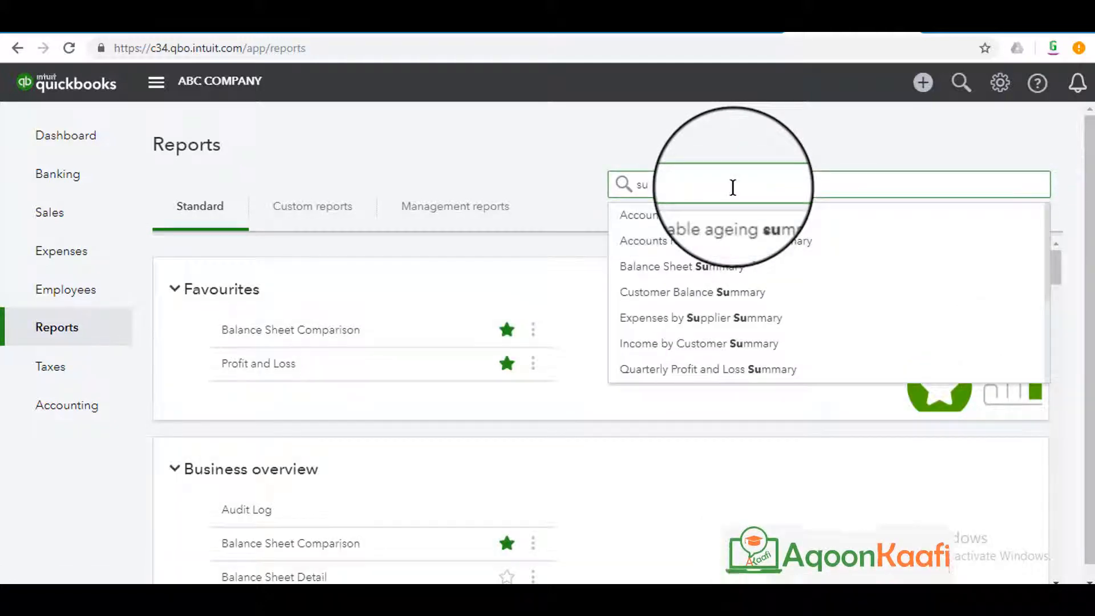
{"action": "type", "text": "p"}
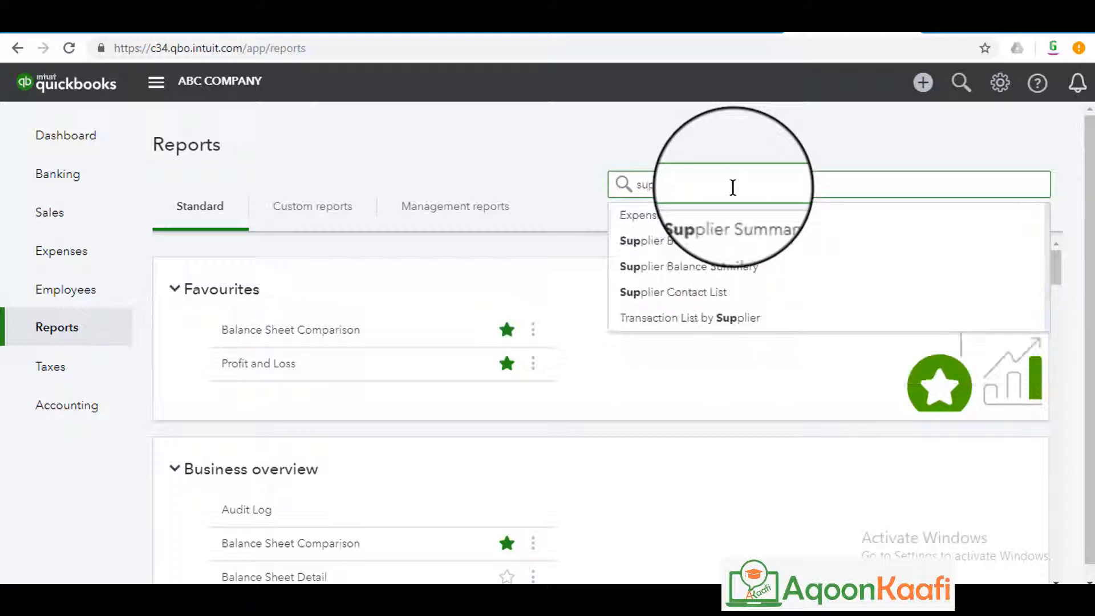
{"action": "left_click", "coordinate": [683, 271]}
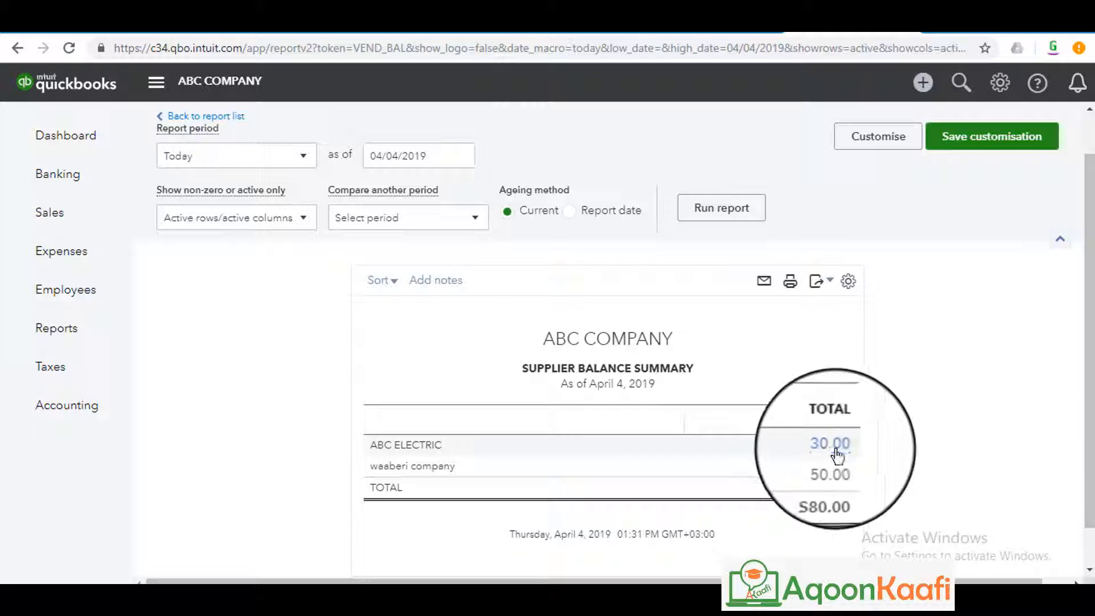
Drill down from ABC ELECTRIC's total to its balance detail, and view the bill listed there before closing it.
{"action": "left_click", "coordinate": [838, 450]}
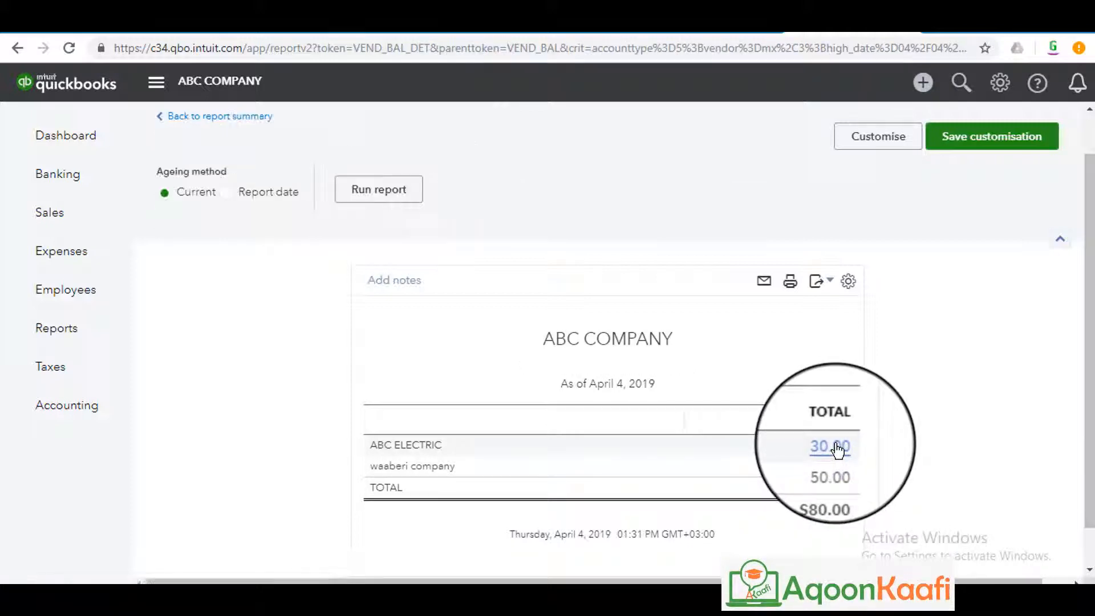
{"action": "scroll", "coordinate": [834, 450], "scroll_direction": "down", "scroll_amount": 1}
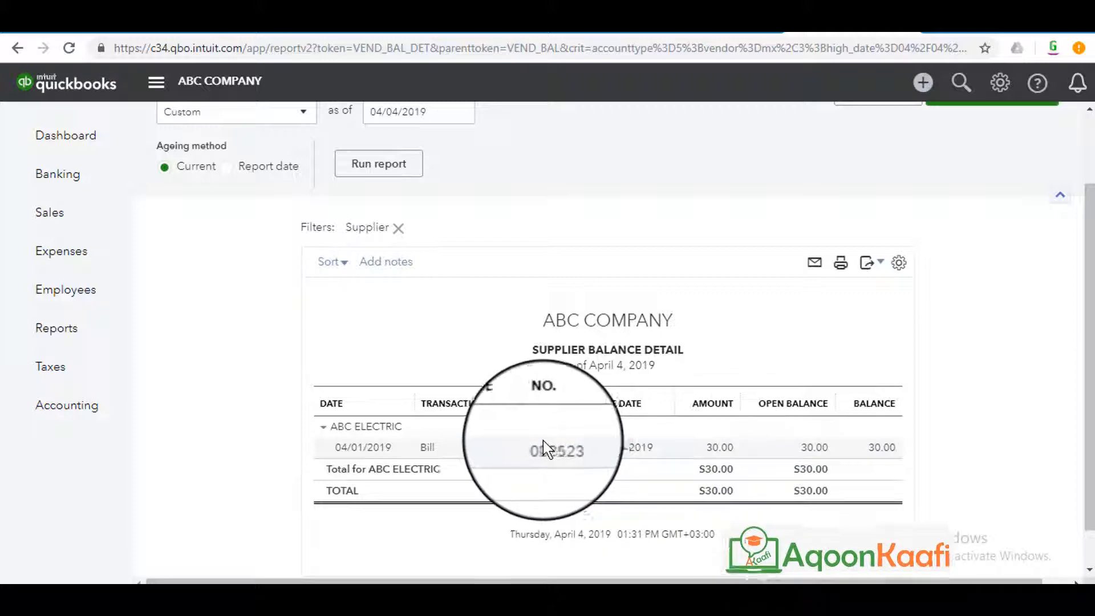
{"action": "left_click", "coordinate": [428, 451]}
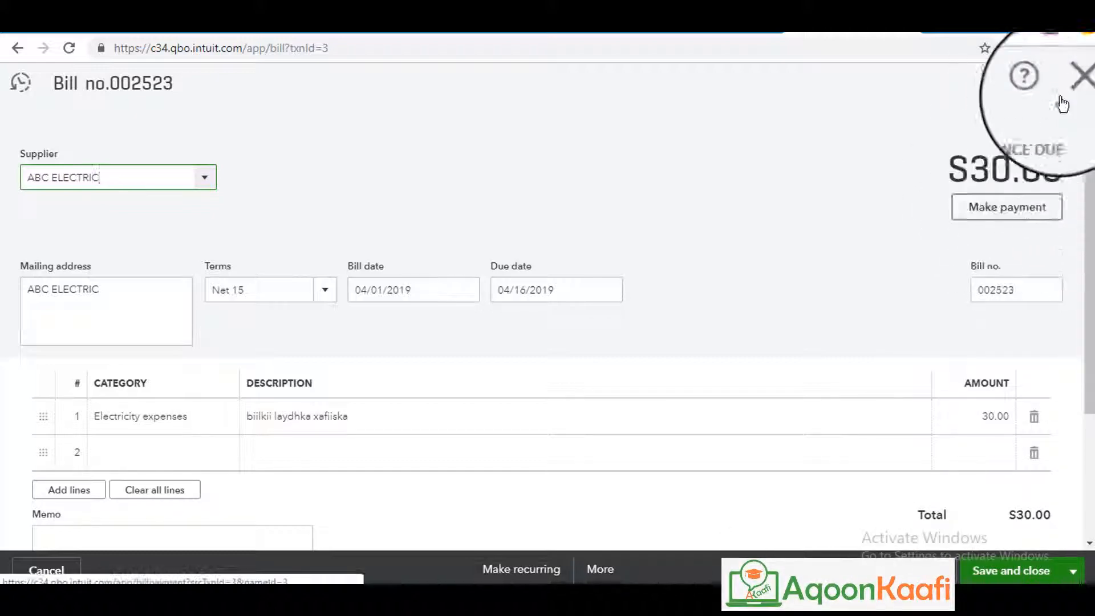
{"action": "left_click", "coordinate": [1078, 86]}
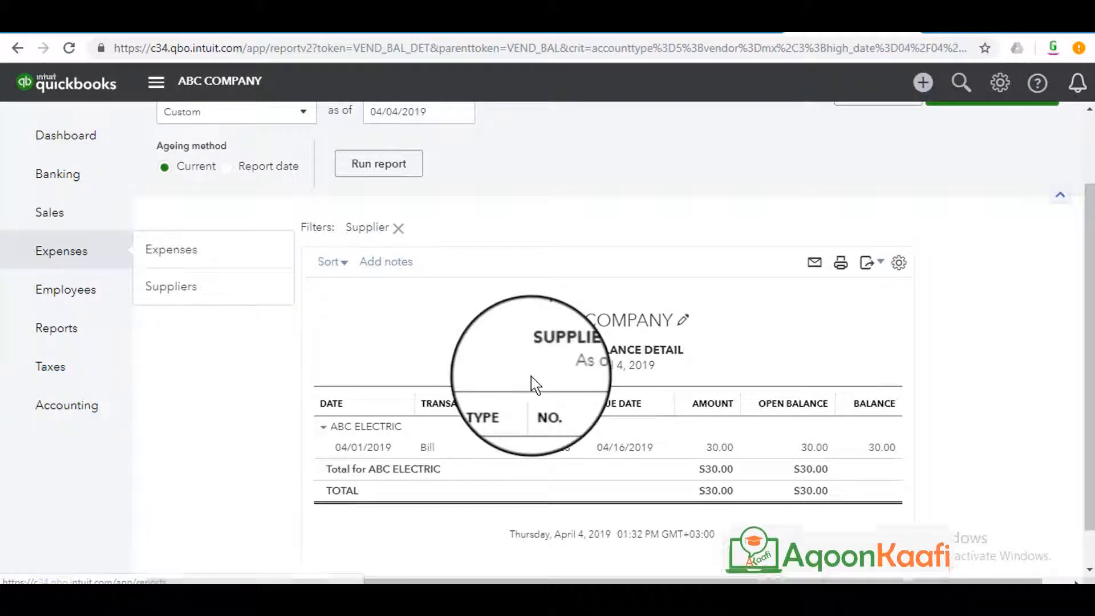
Return from the ABC ELECTRIC balance detail to the Supplier Balance Summary report.
{"action": "left_click", "coordinate": [19, 50]}
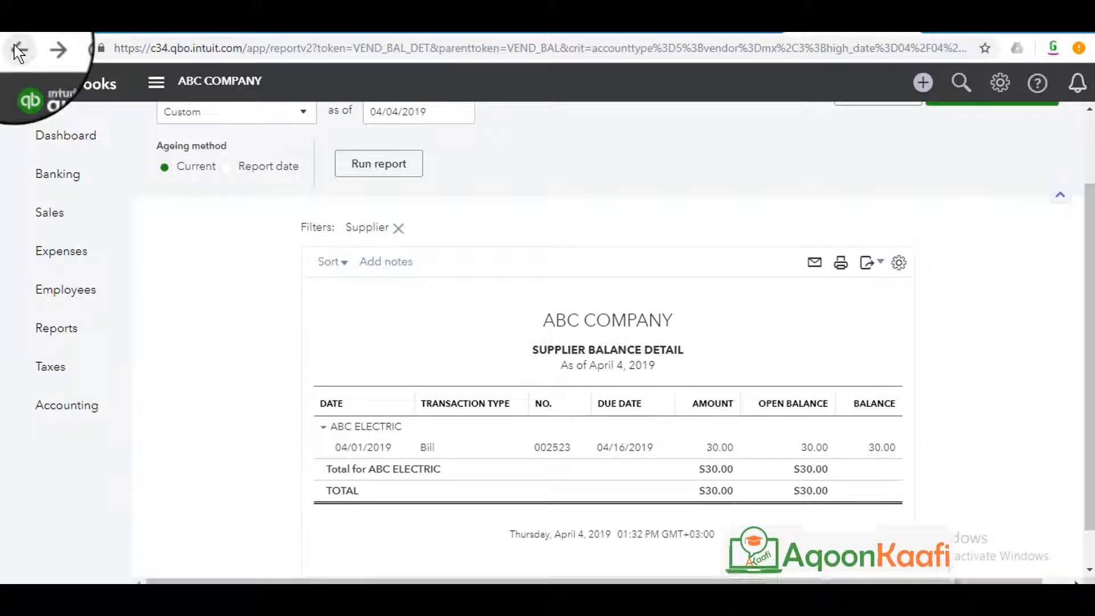
{"action": "left_click", "coordinate": [18, 50]}
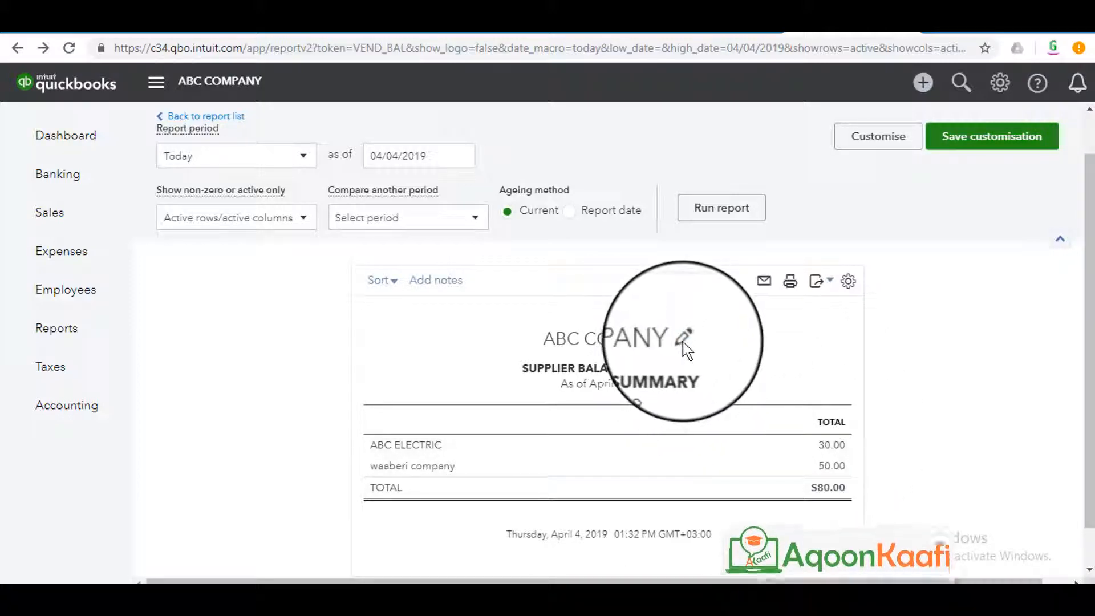
{"action": "left_click", "coordinate": [684, 341]}
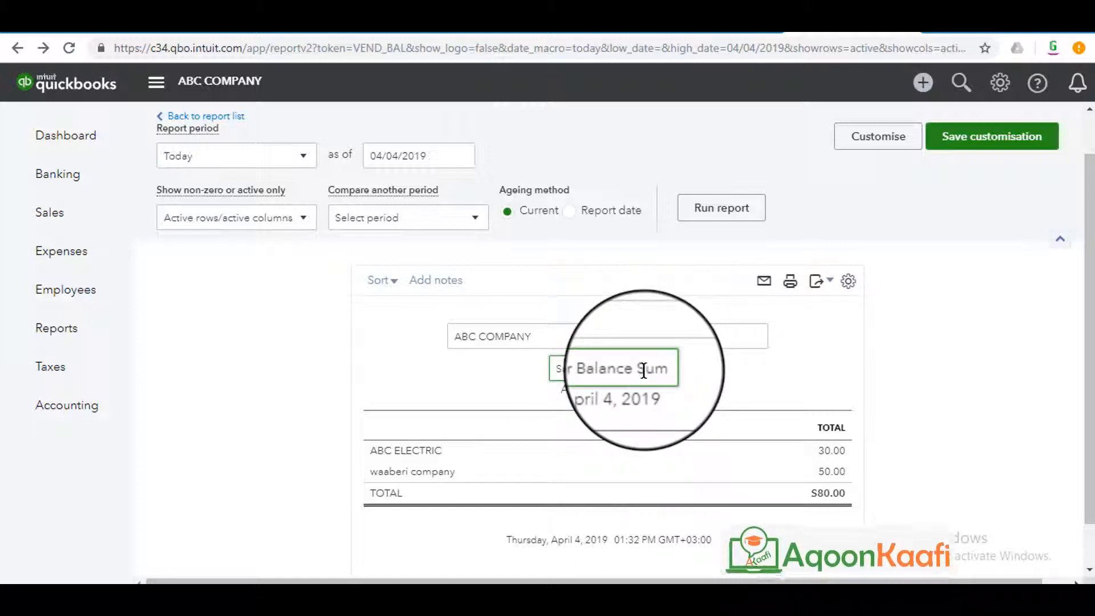
{"action": "left_click", "coordinate": [580, 340]}
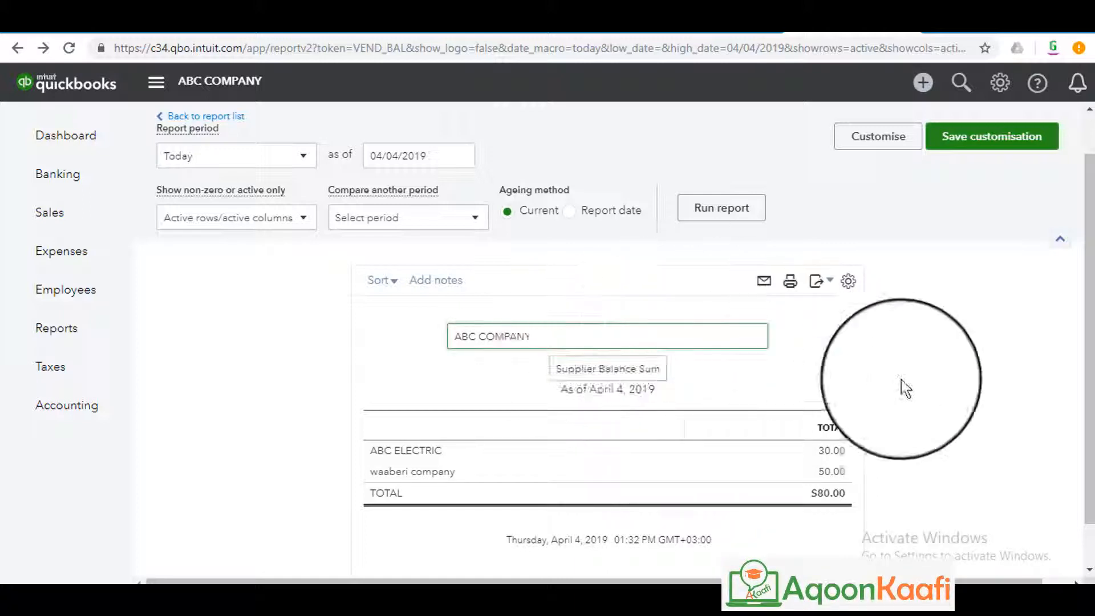
{"action": "left_click", "coordinate": [970, 415]}
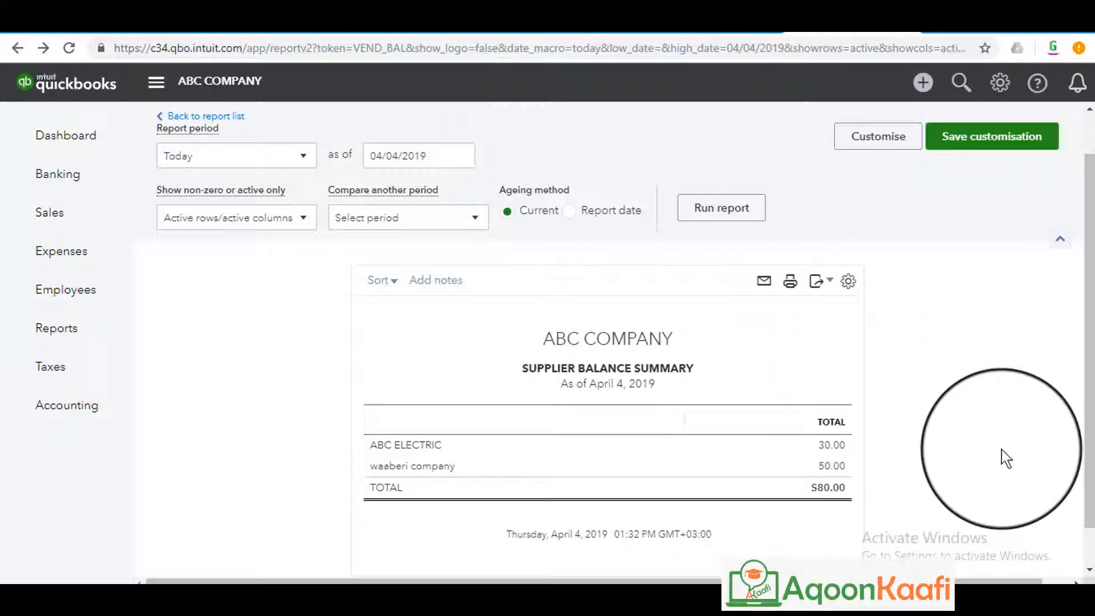